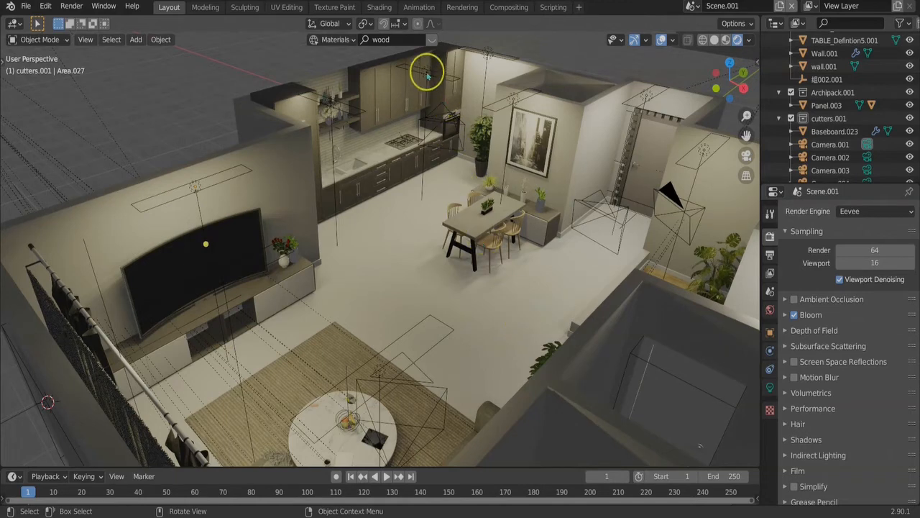
Examine the area lights and cameras placed around the kitchen, TV wall and living area by selecting them one at a time
click(488, 56)
click(473, 88)
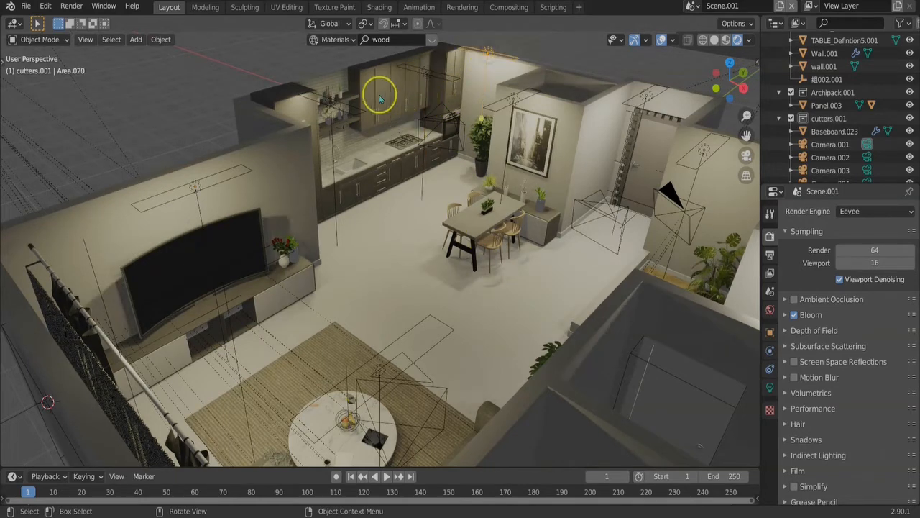
click(518, 96)
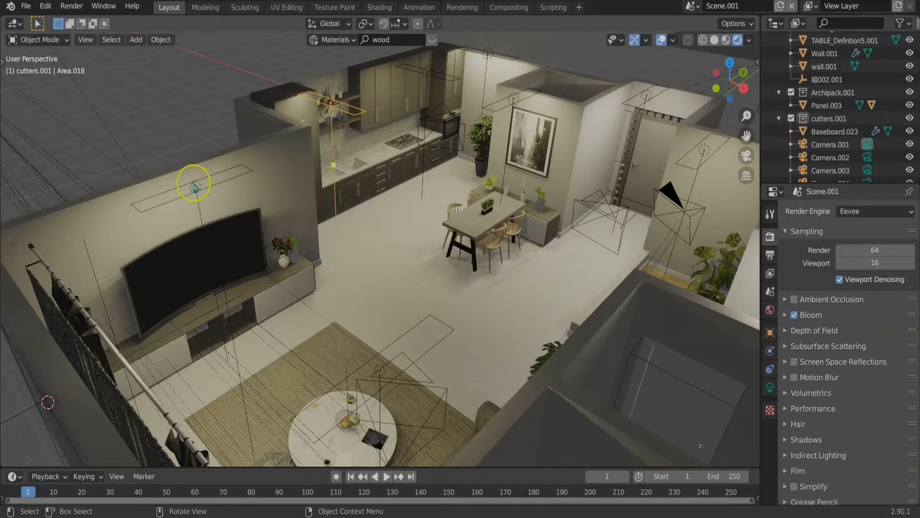
click(427, 376)
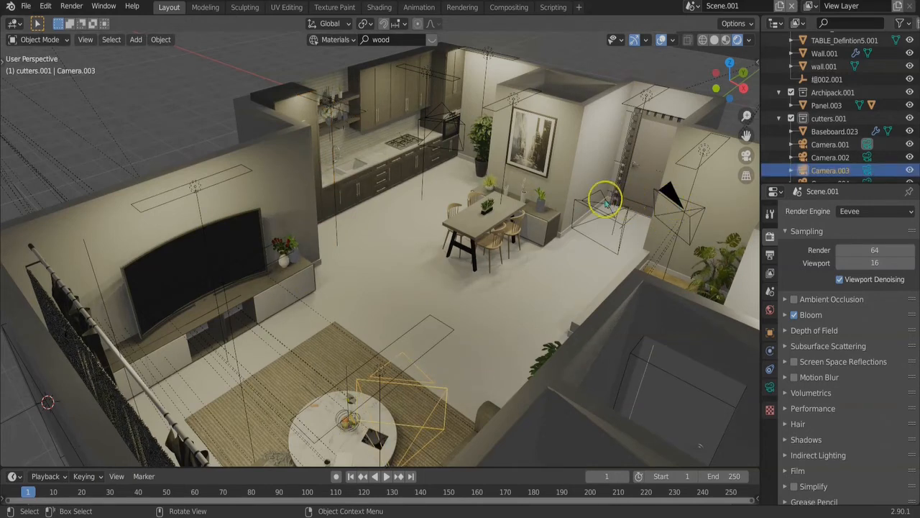
click(459, 149)
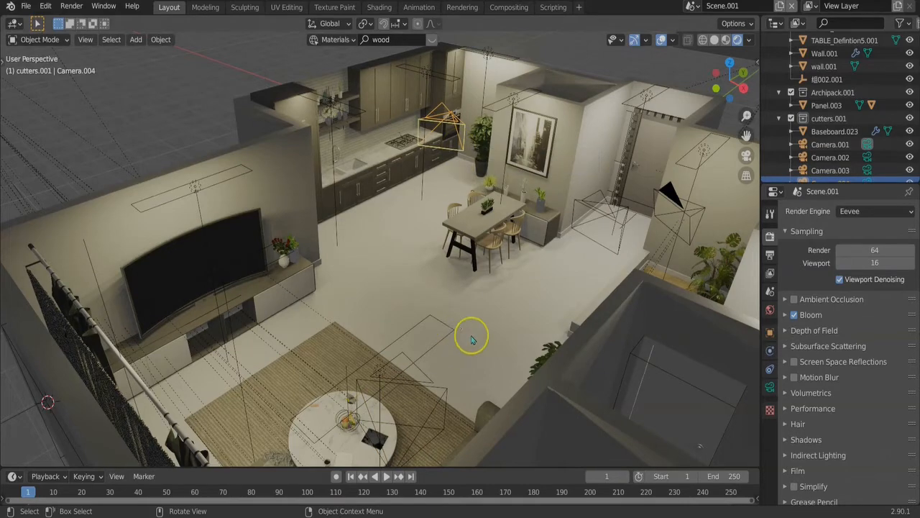
Inspect the light settings of the area light above the TV, including its colour as a Hex value
middle_drag(511, 311, 351, 322)
middle_drag(386, 108, 383, 84)
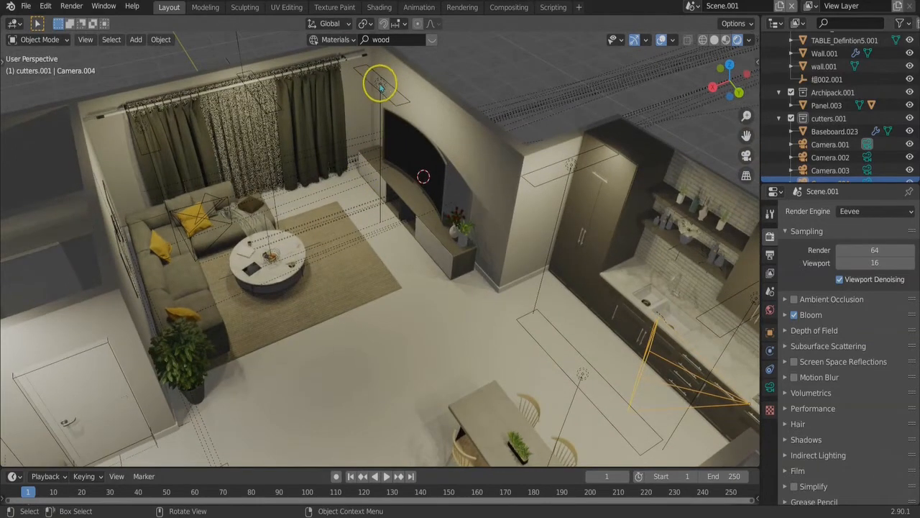
click(388, 113)
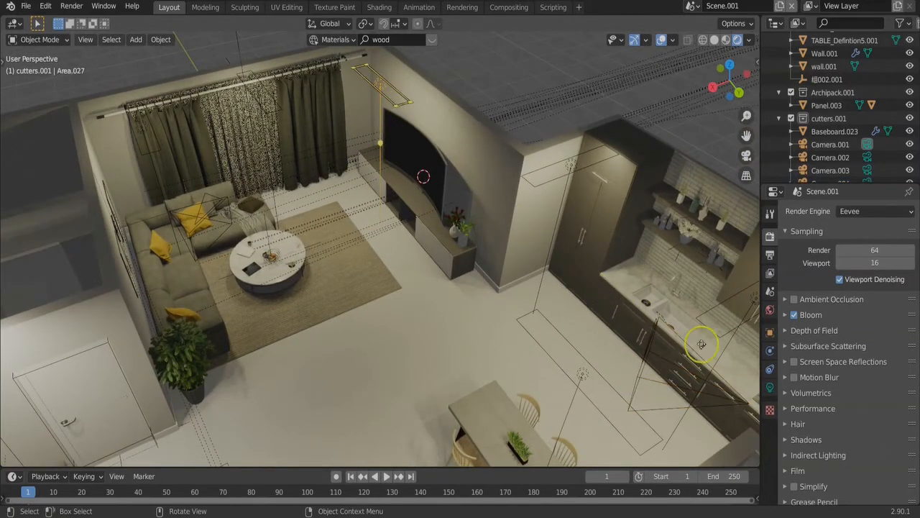
click(770, 387)
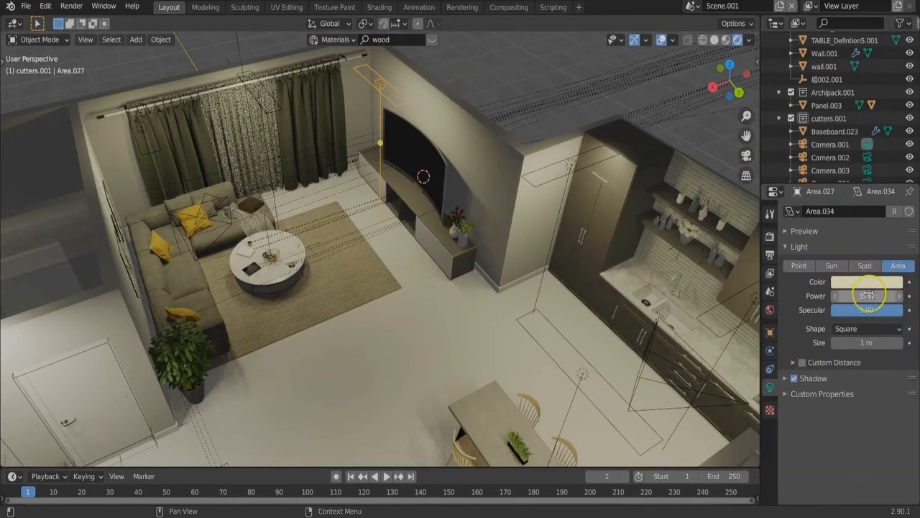
click(865, 284)
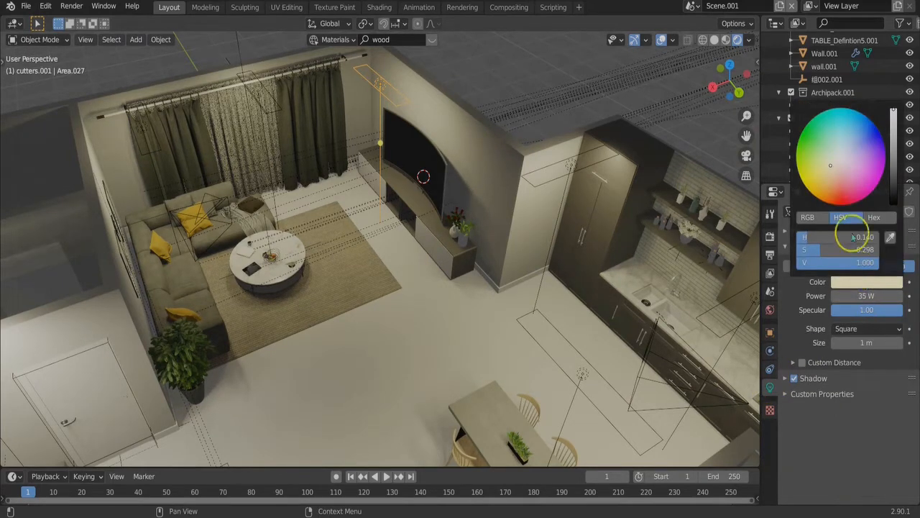
click(874, 217)
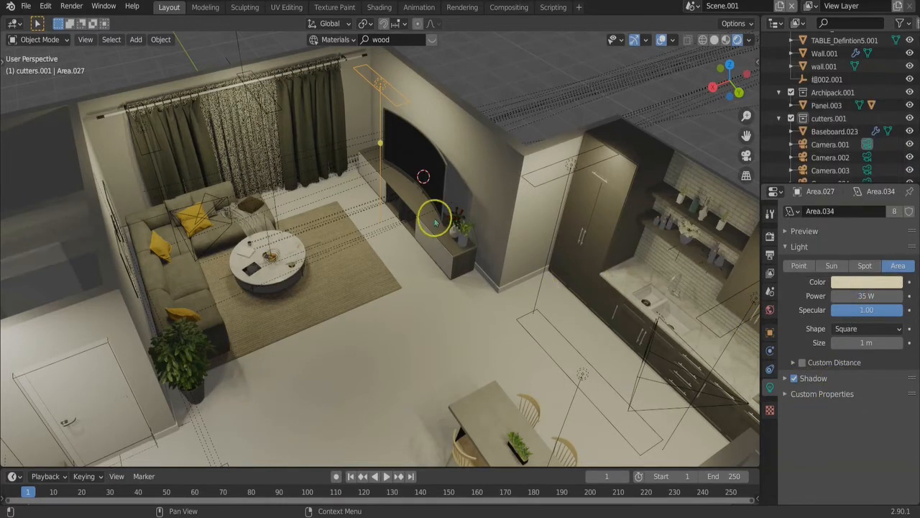
Check the settings of the area lights by the curtains and the colour of the one beside the white door
click(254, 92)
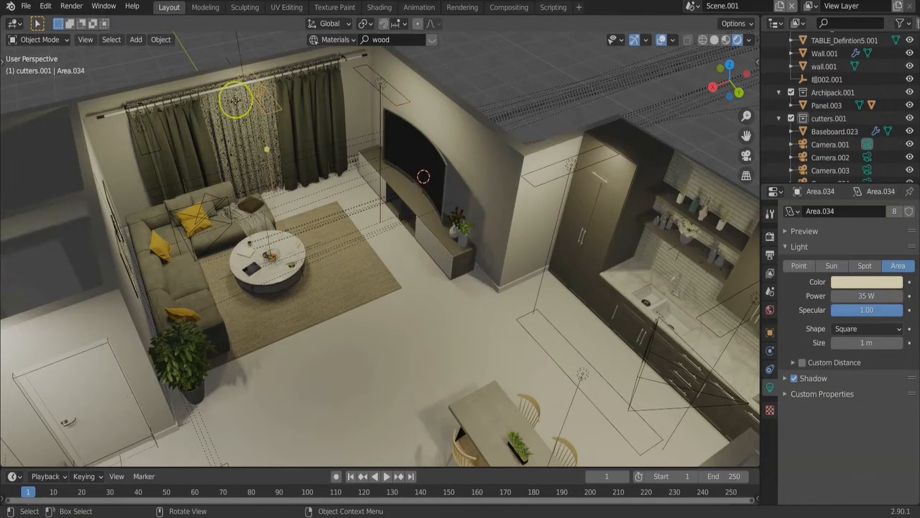
click(143, 125)
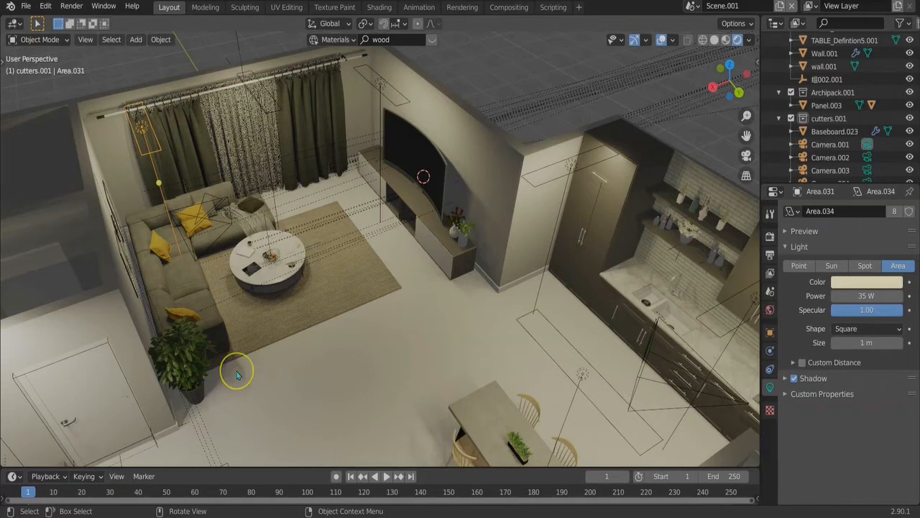
middle_drag(316, 340, 106, 338)
click(105, 338)
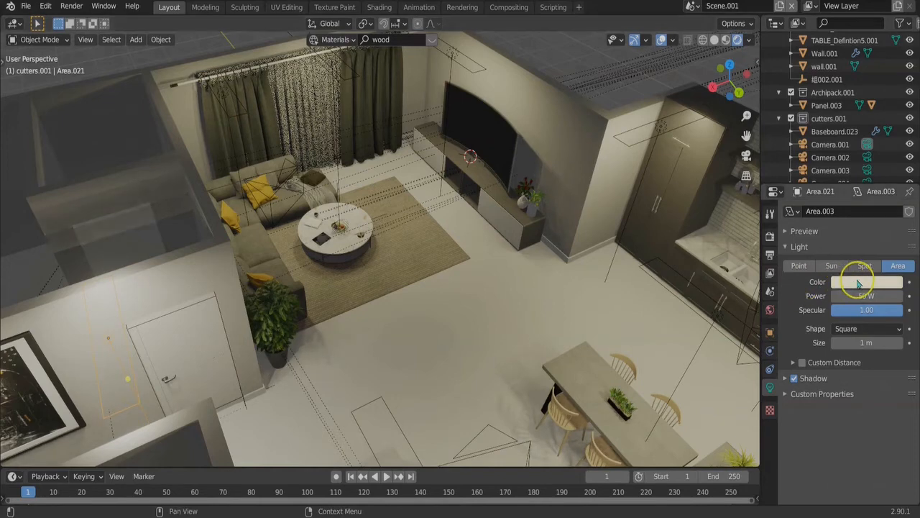
click(858, 284)
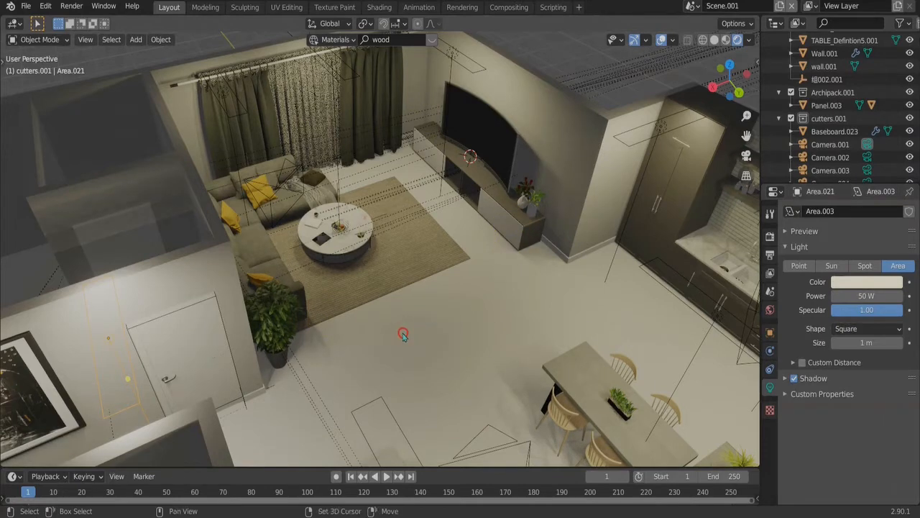
Survey the whole apartment from several sides and check it through the active camera
mouse_move(402, 334)
shift+middle_down()
mouse_move(381, 329)
mouse_move(395, 318)
shift+middle_up()
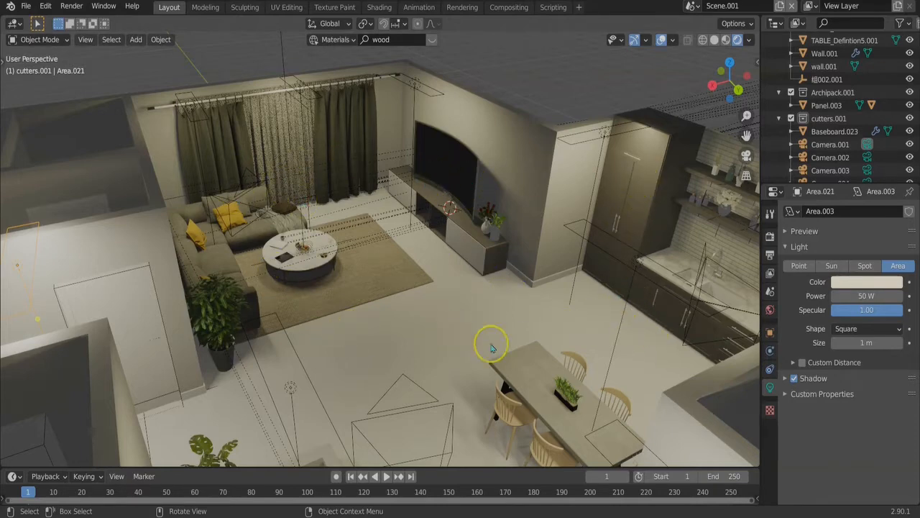
middle_drag(479, 395, 595, 407)
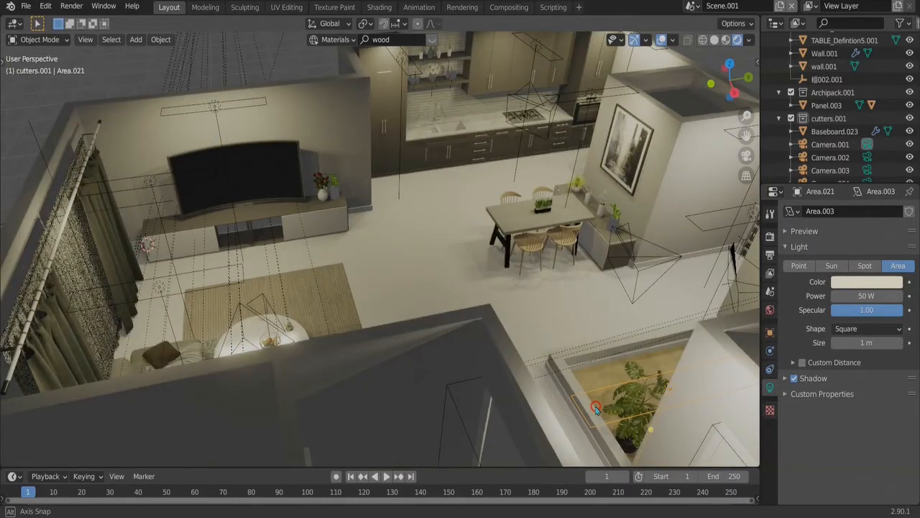
middle_drag(381, 315, 569, 222)
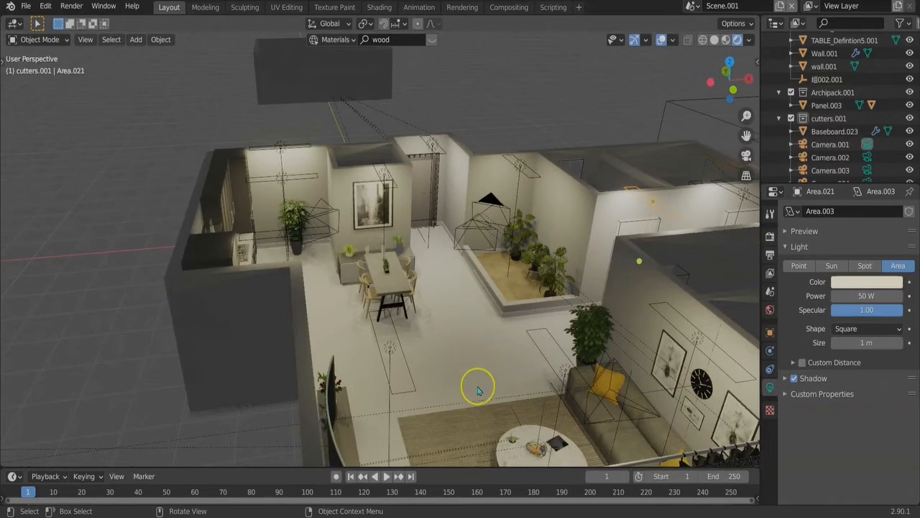
shift+middle_drag(478, 388, 453, 319)
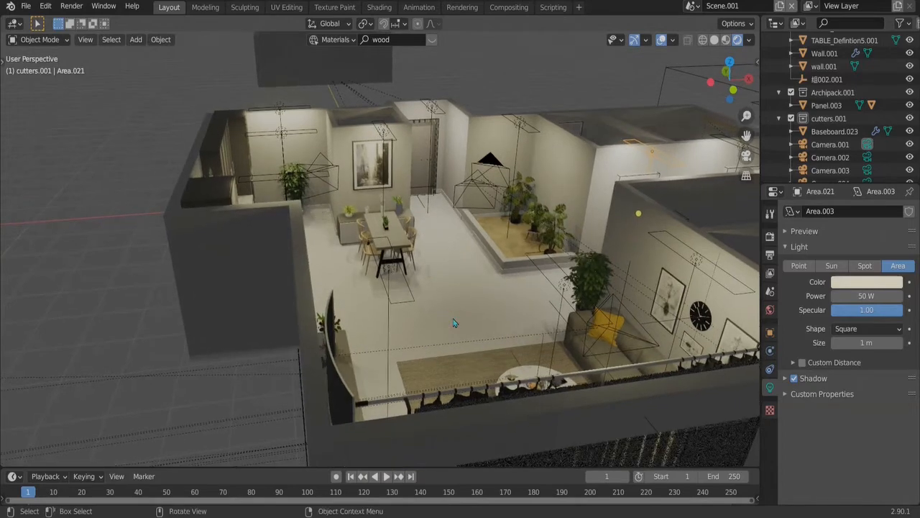
scroll(454, 323, down, 2)
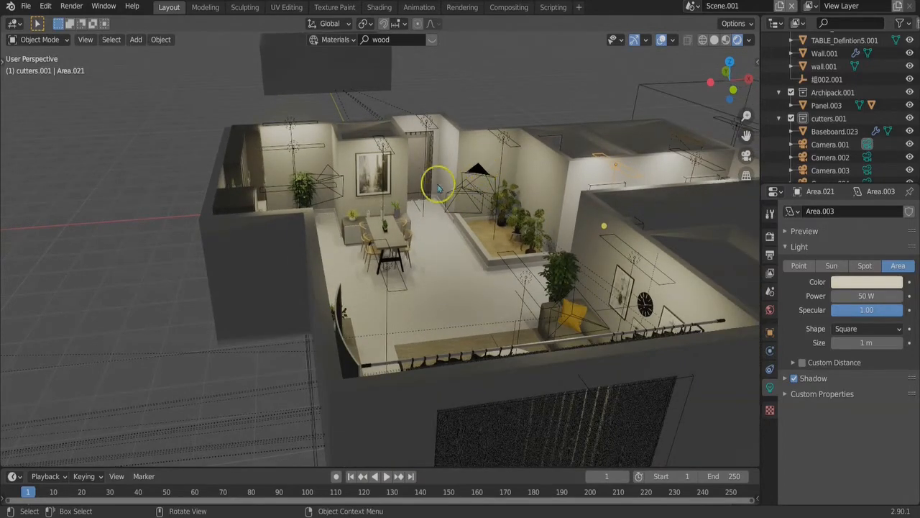
key(KP_0)
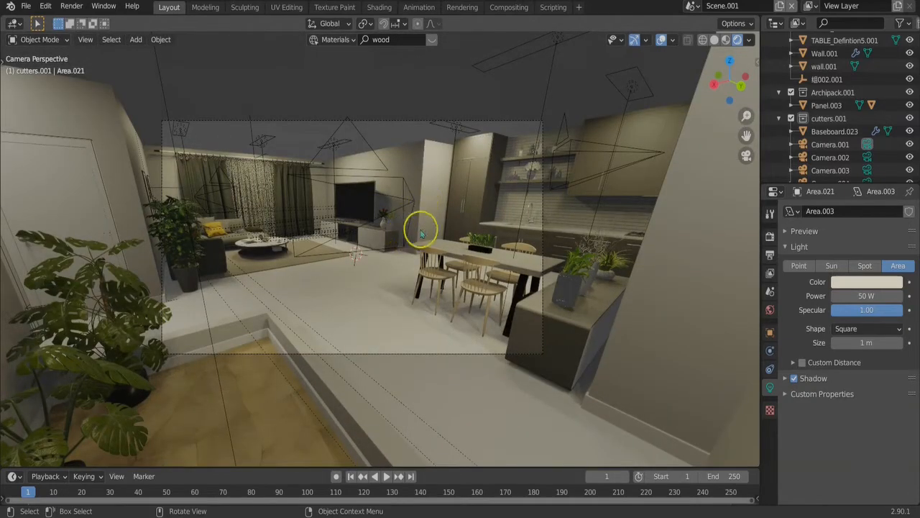
key(KP_0)
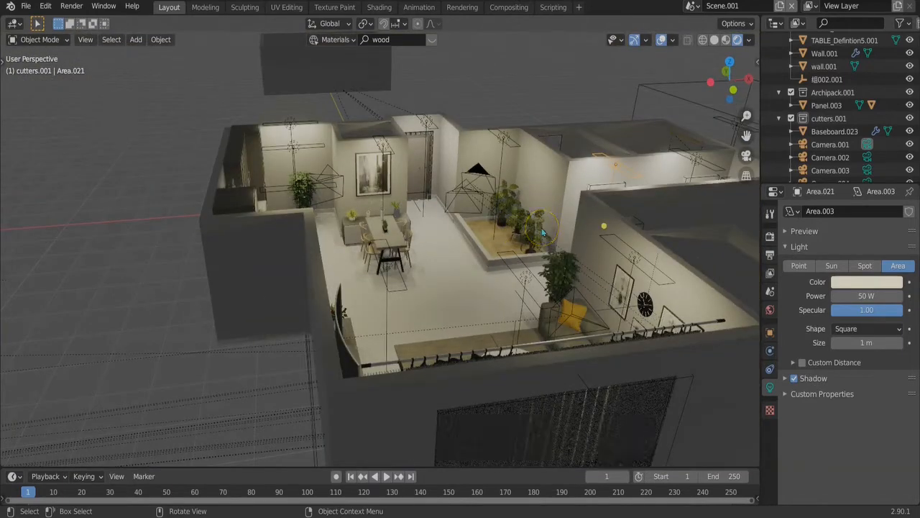
Start the Shortcut VUr add-on so that keystrokes are displayed in the viewport
key(n)
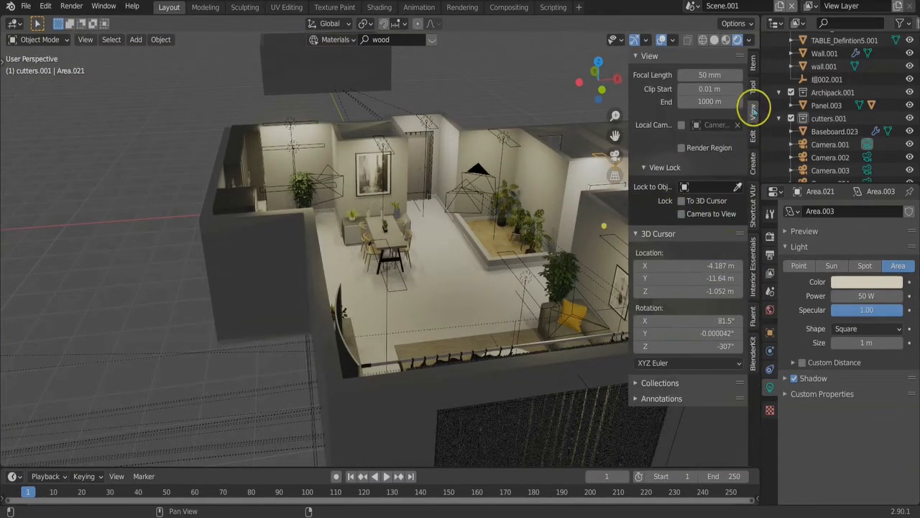
click(755, 205)
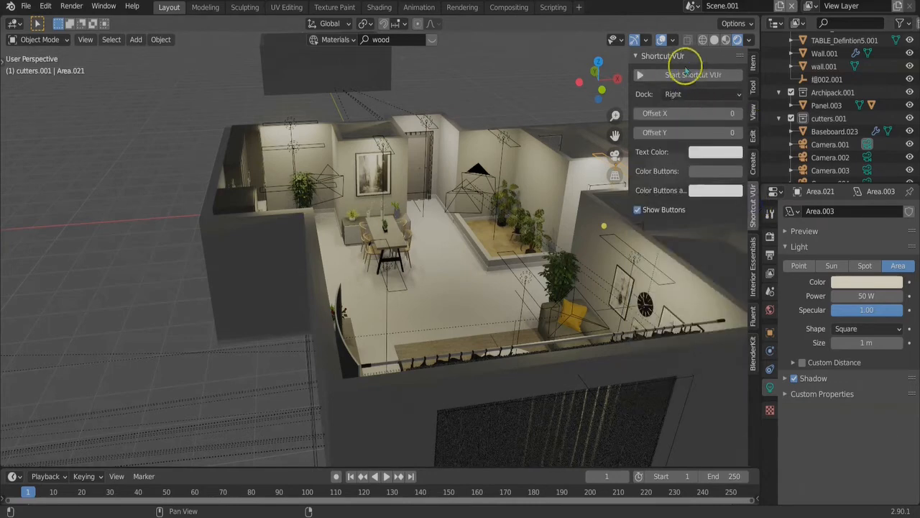
click(685, 74)
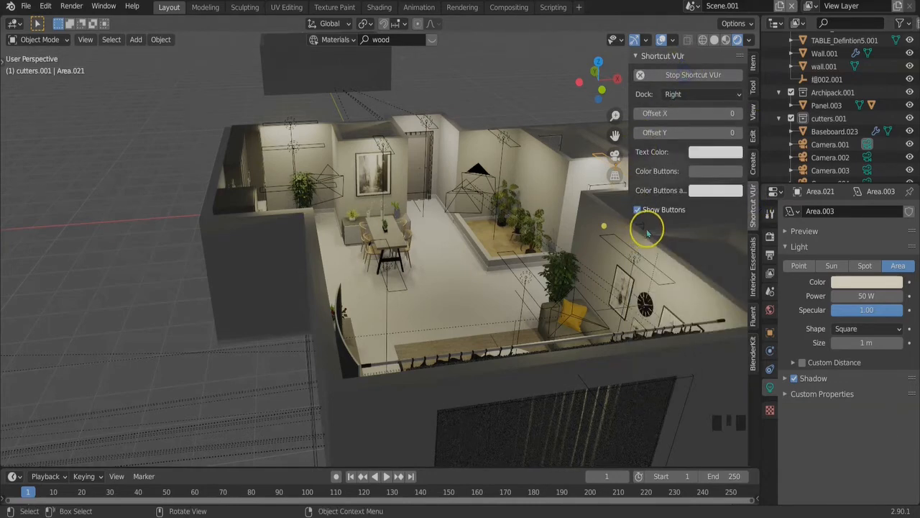
key(n)
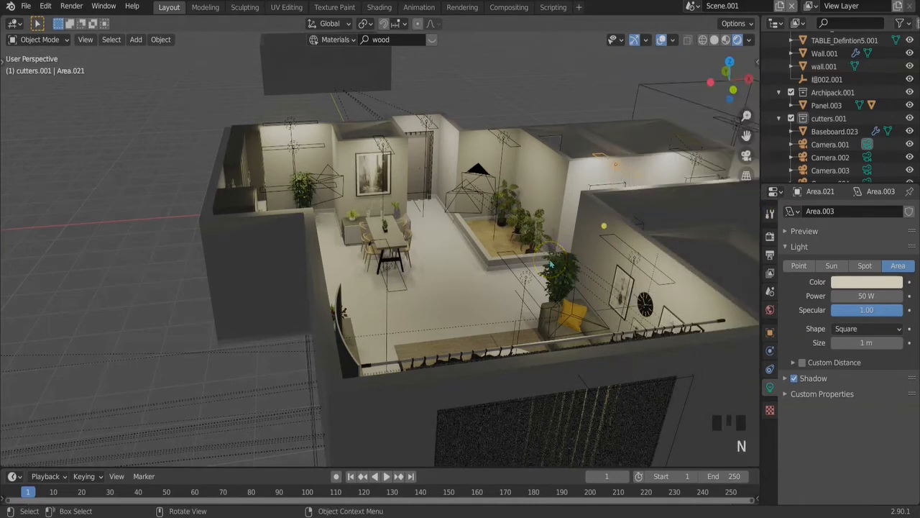
View the interior through the active camera and look at the render commands
key(KP_0)
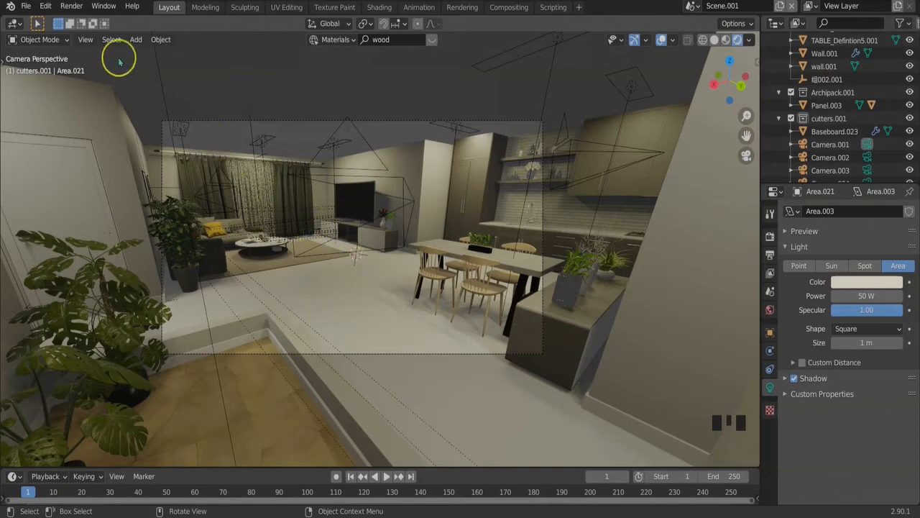
click(72, 6)
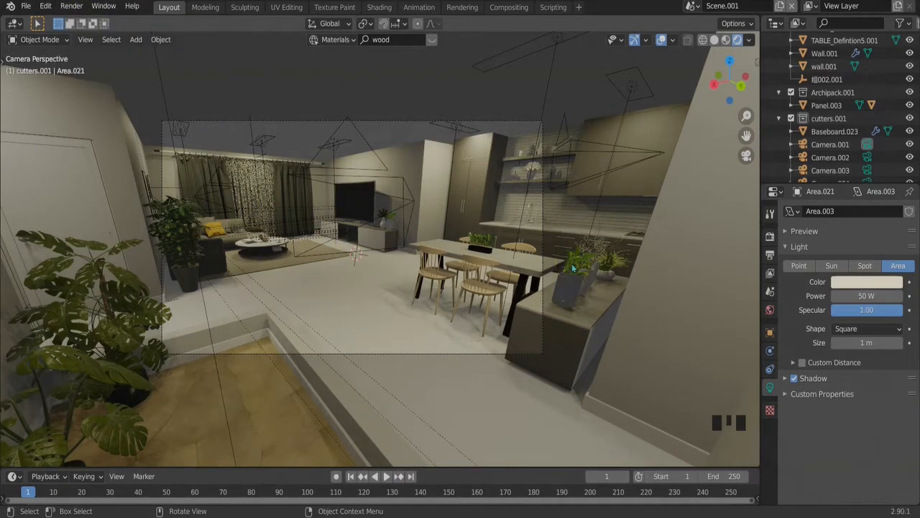
click(474, 277)
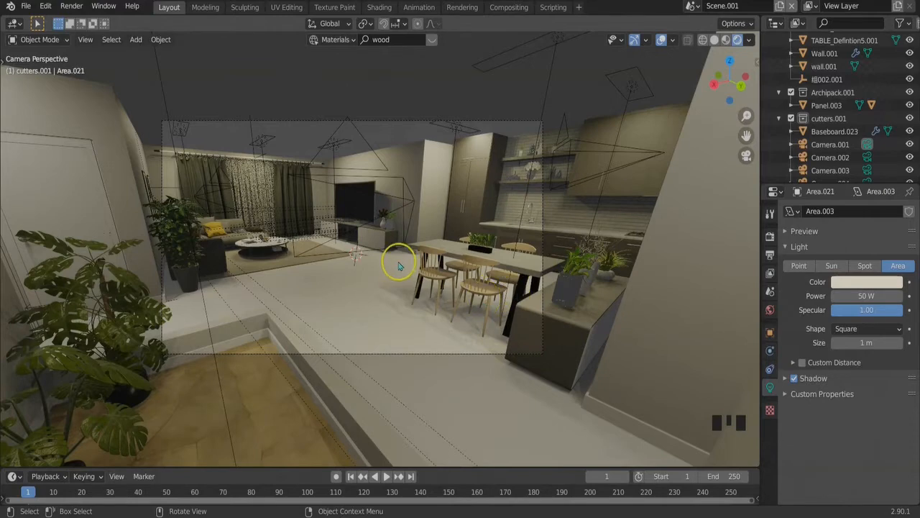
Select the area light beside the tall kitchen cabinet and place the 3D cursor on the floor between rug and dining table
middle_drag(397, 267, 397, 275)
scroll(370, 229, down, 2)
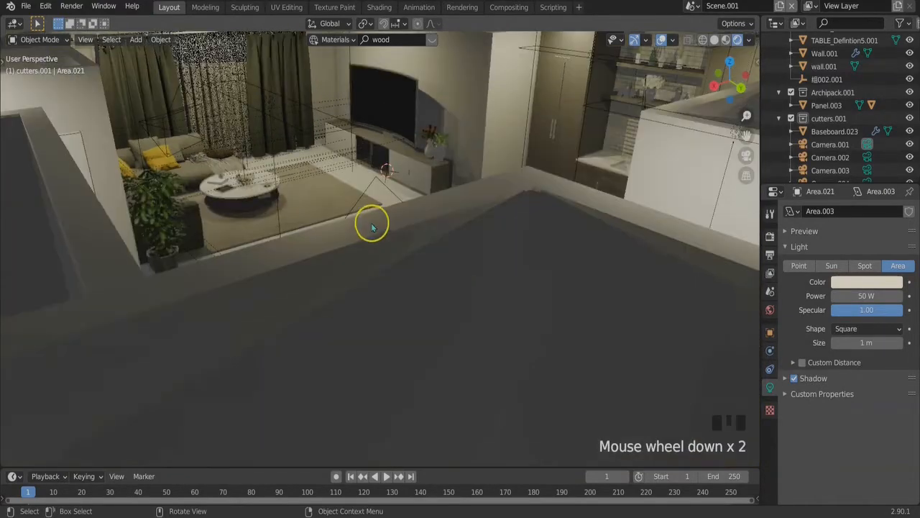
middle_drag(344, 214, 344, 245)
scroll(344, 244, down, 2)
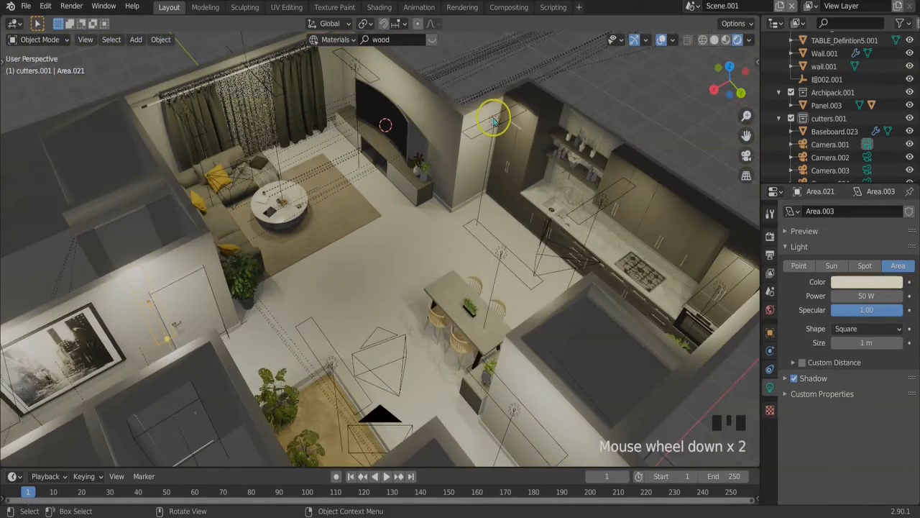
click(391, 251)
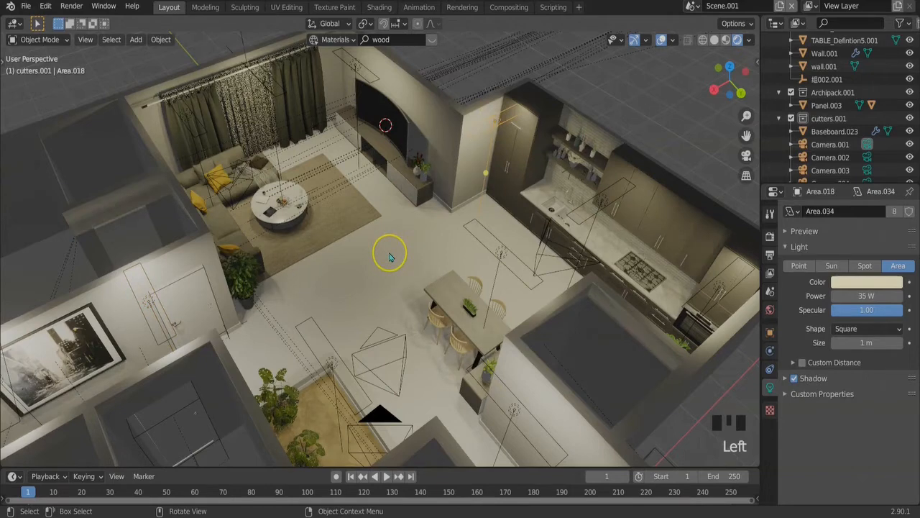
shift+right_click(394, 253)
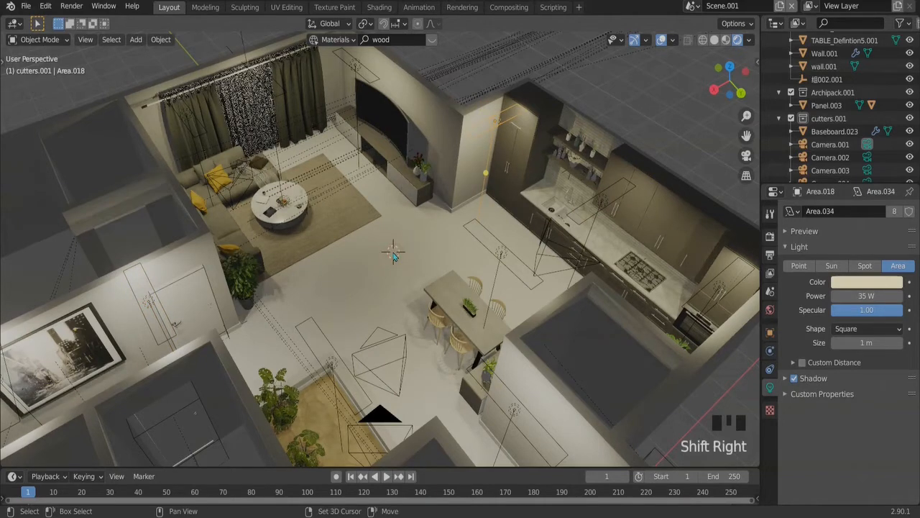
Add an area light at the 3D cursor and raise it along Z well above the floor
key(shift+a)
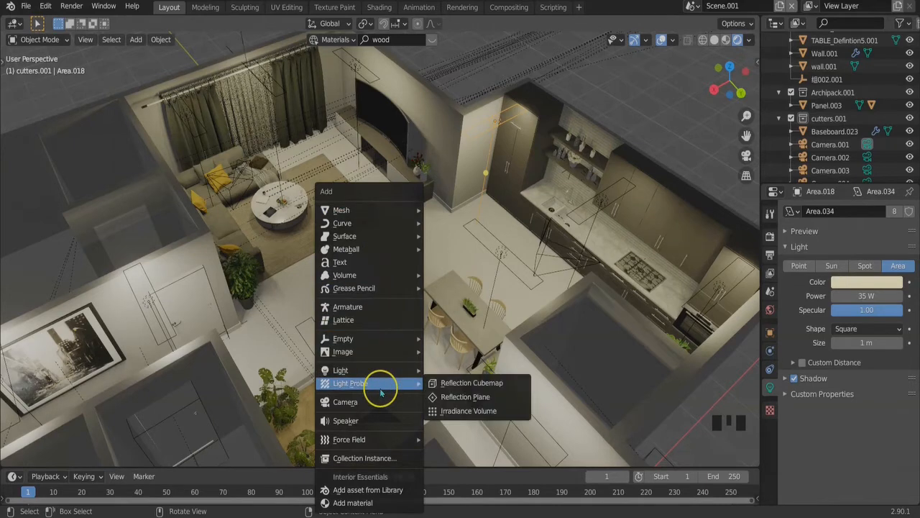
mouse_move(375, 372)
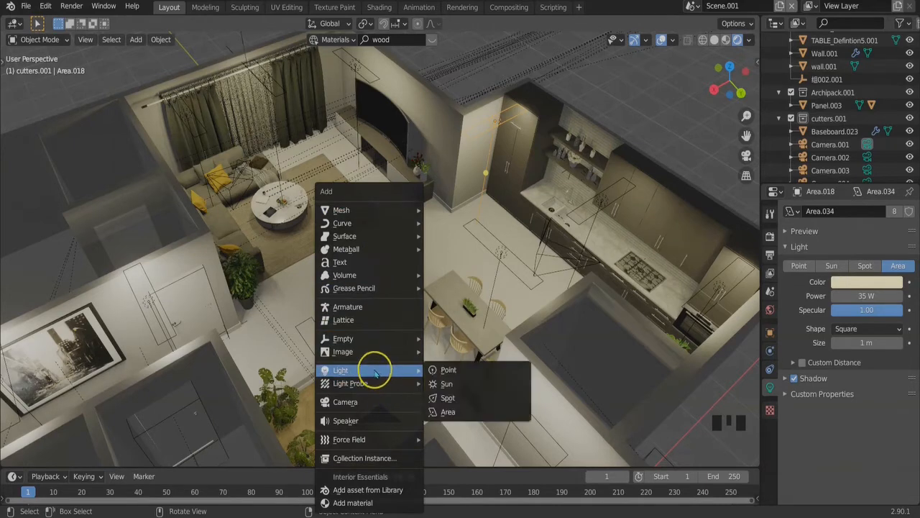
click(449, 412)
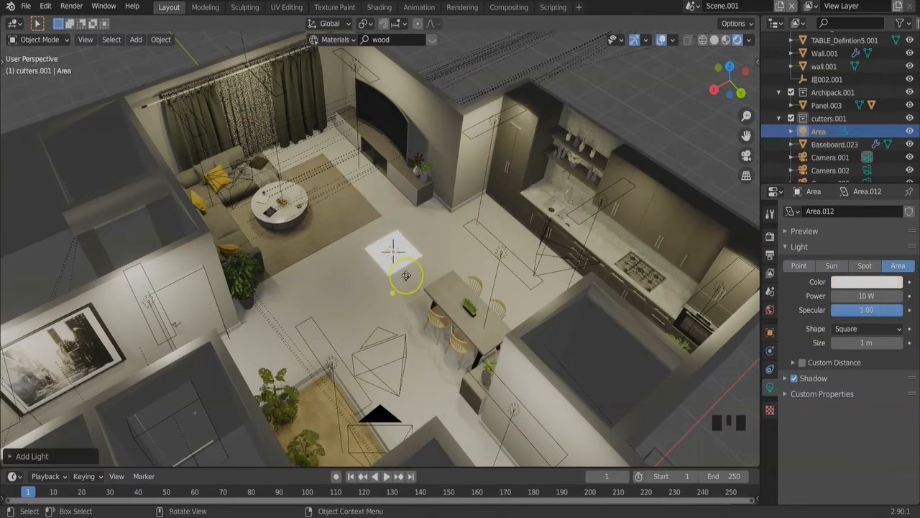
key(g)
key(z)
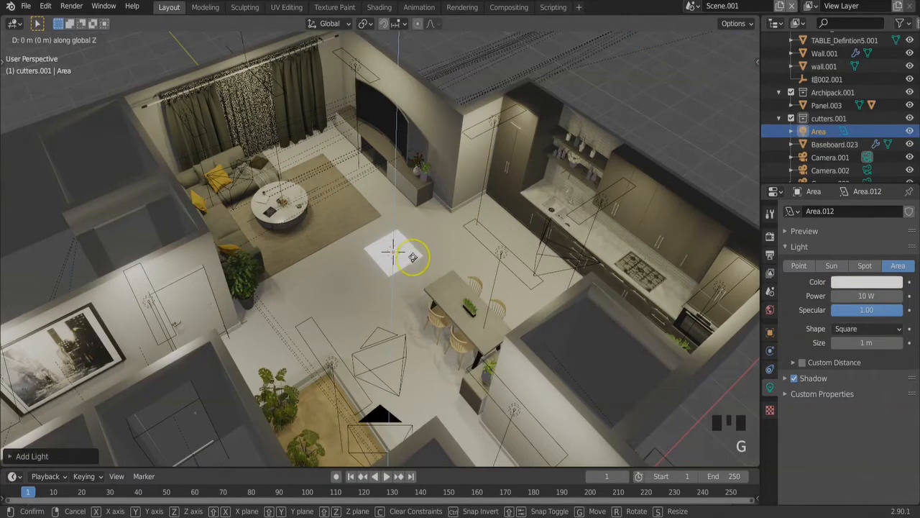
click(425, 209)
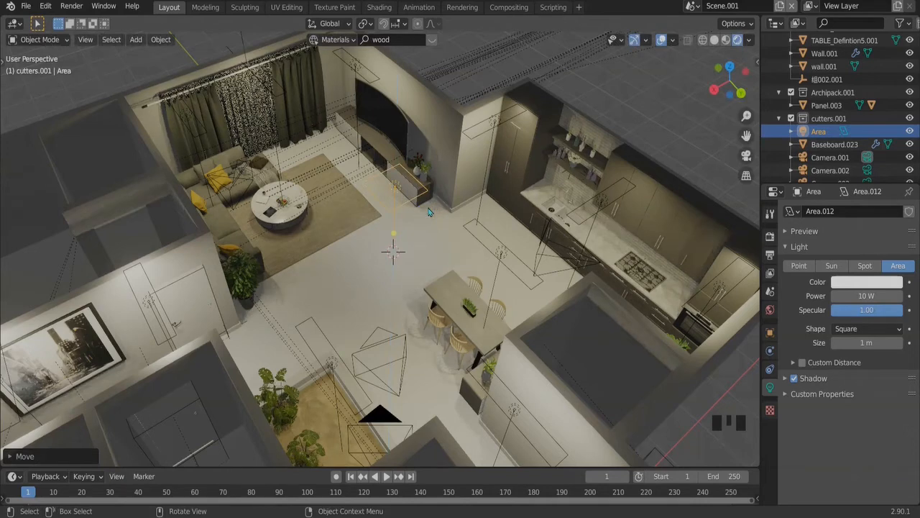
Narrow the new area light along X into a thin strip and lengthen it slightly along Y
key(s)
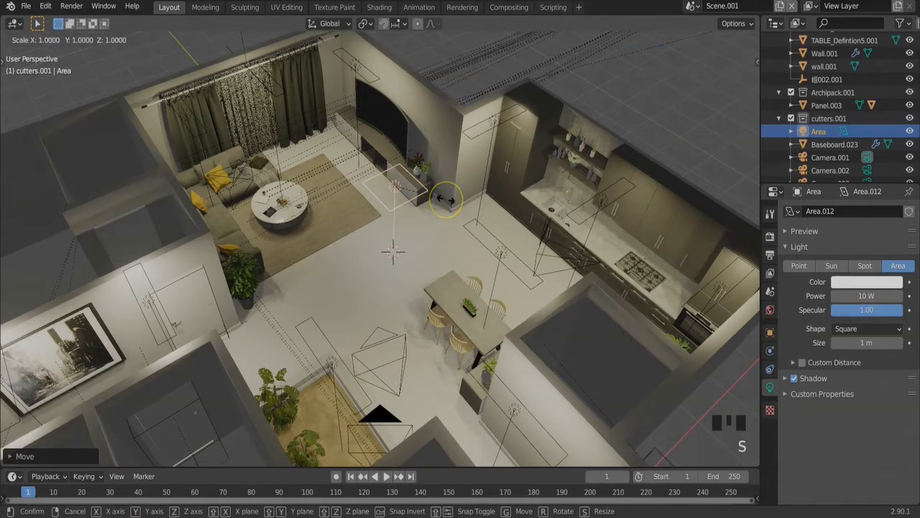
key(y)
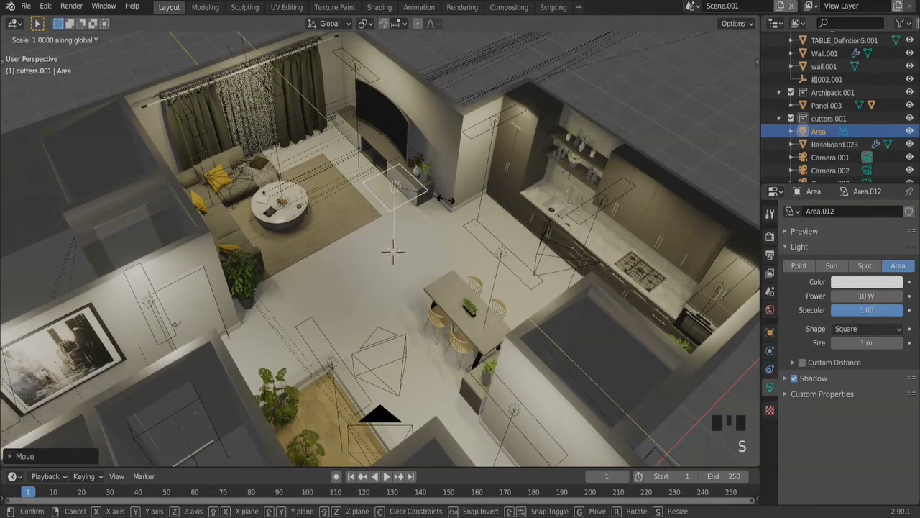
key(x)
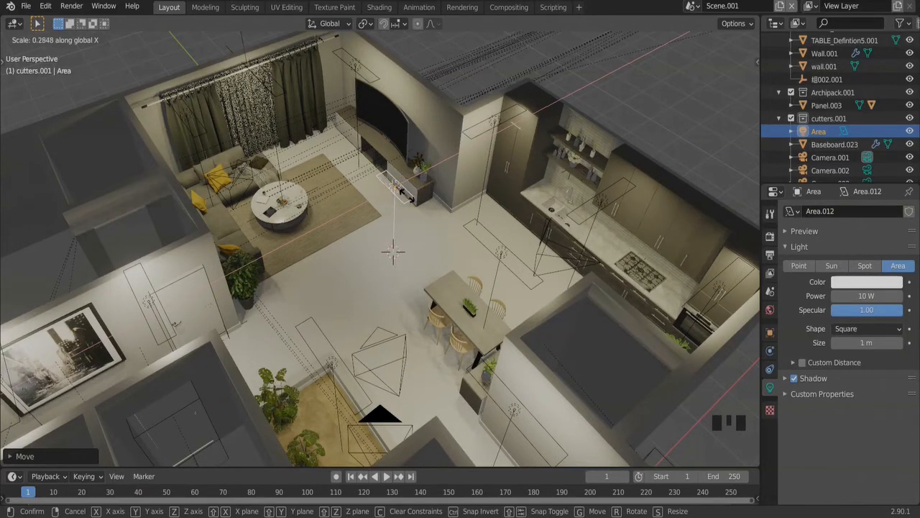
click(440, 217)
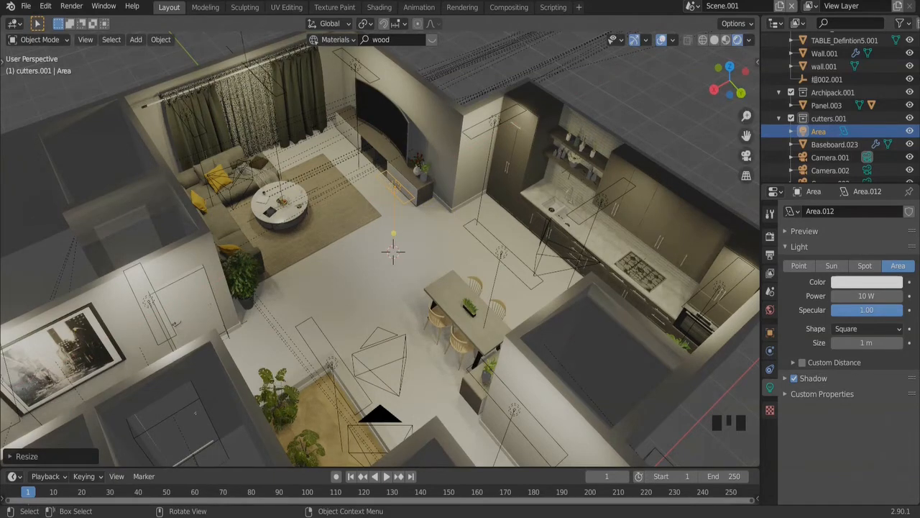
key(s)
key(x)
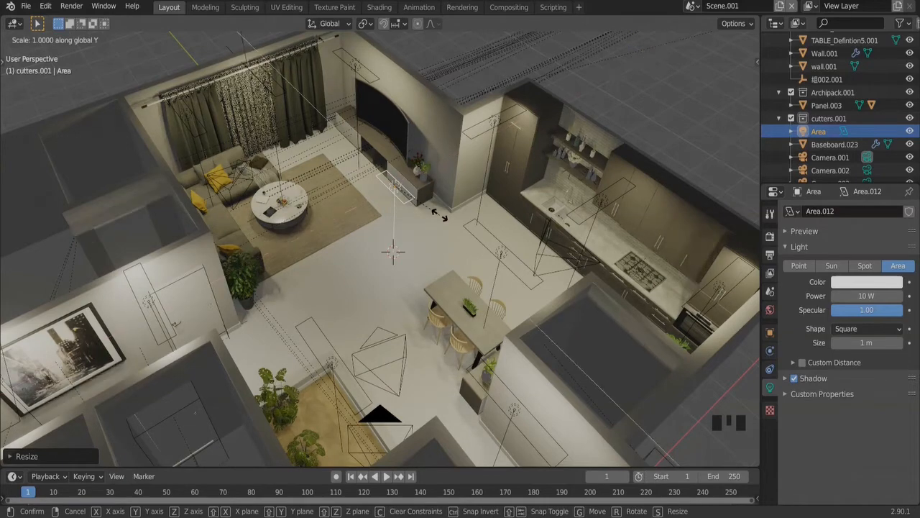
key(y)
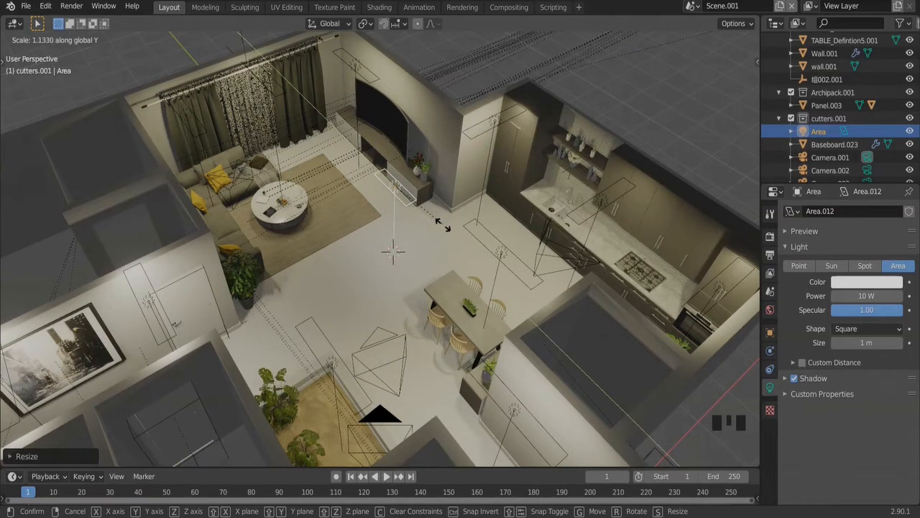
click(449, 233)
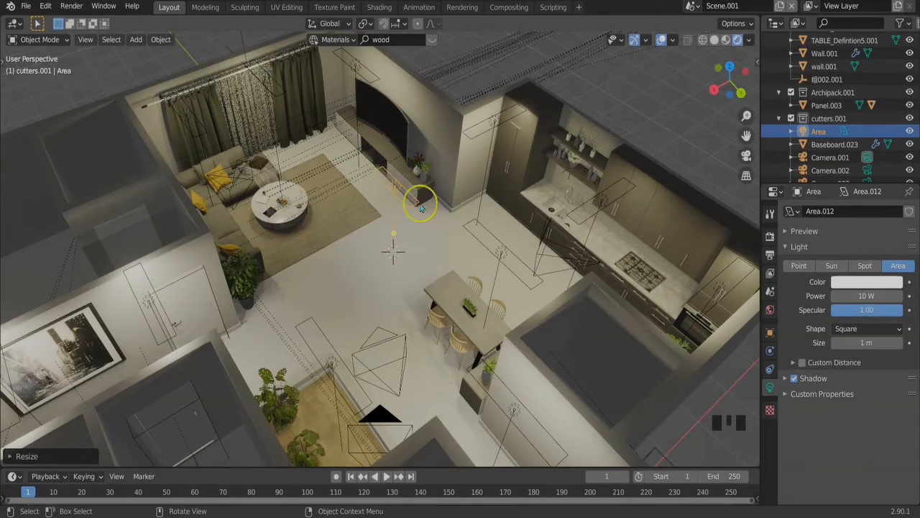
Delete the newly added strip-shaped area light
key(x)
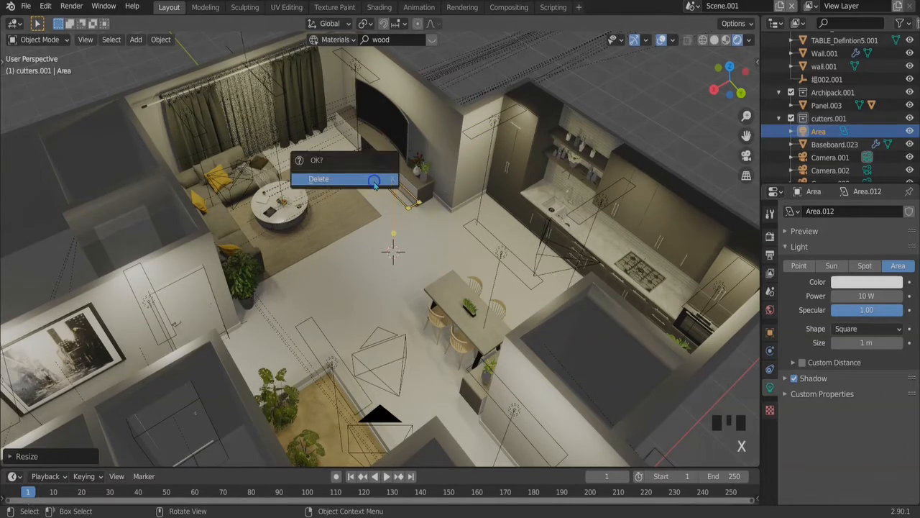
click(374, 184)
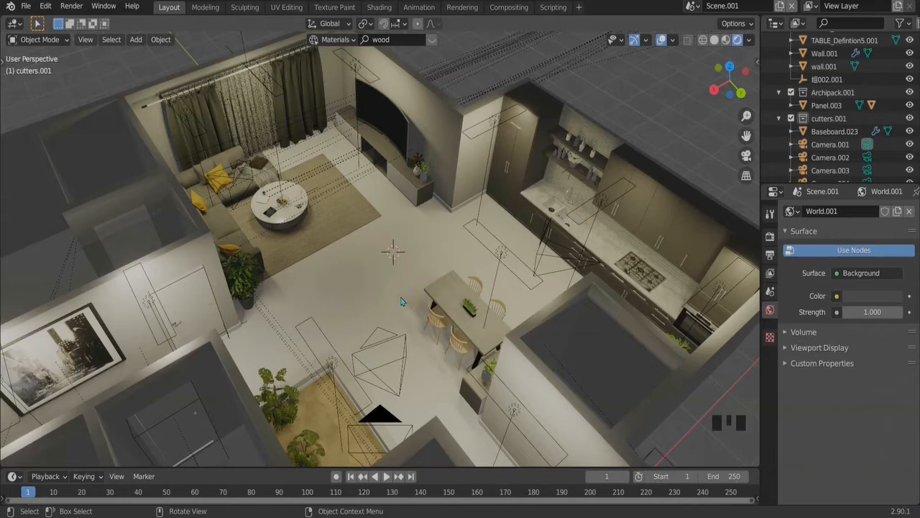
Inspect the living room's lace curtain, select the window object from outside, and place the 3D cursor at the window opening
shift+middle_drag(308, 229, 291, 203)
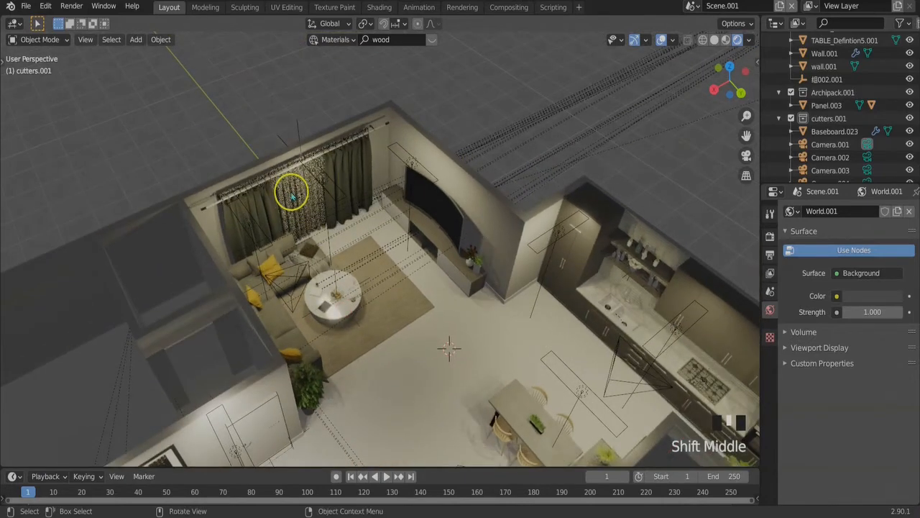
click(304, 190)
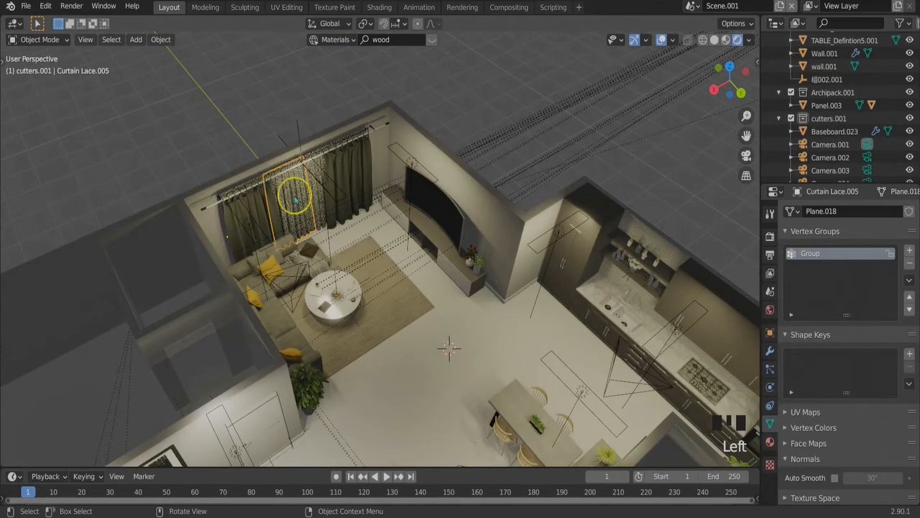
middle_drag(304, 205, 323, 269)
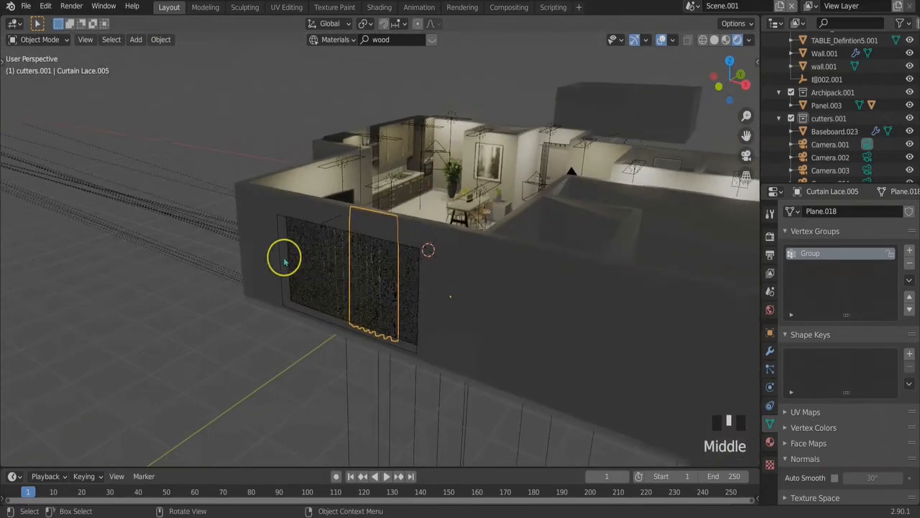
click(295, 286)
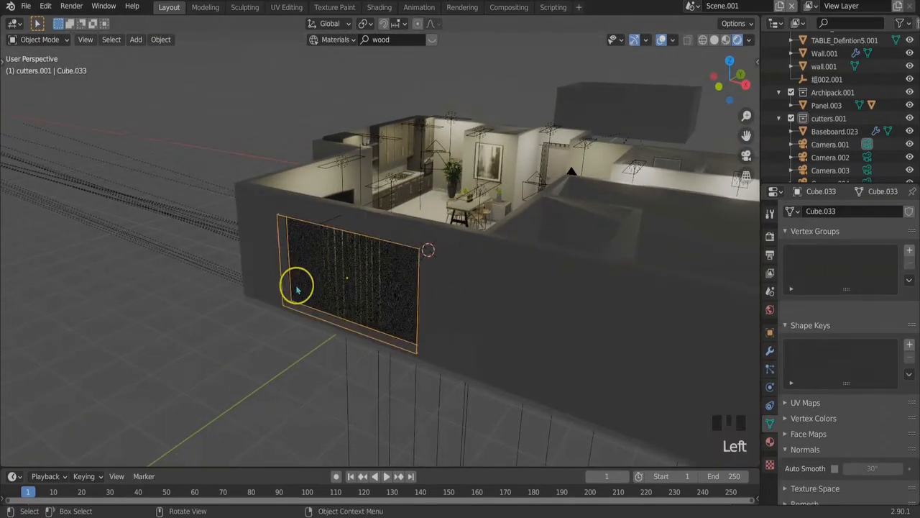
middle_drag(325, 325, 296, 300)
scroll(311, 345, down, 2)
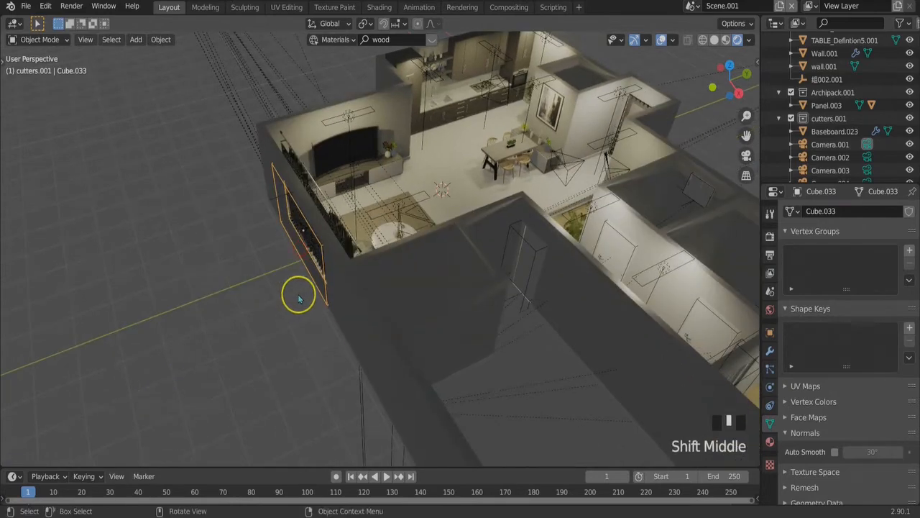
shift+right_click(303, 230)
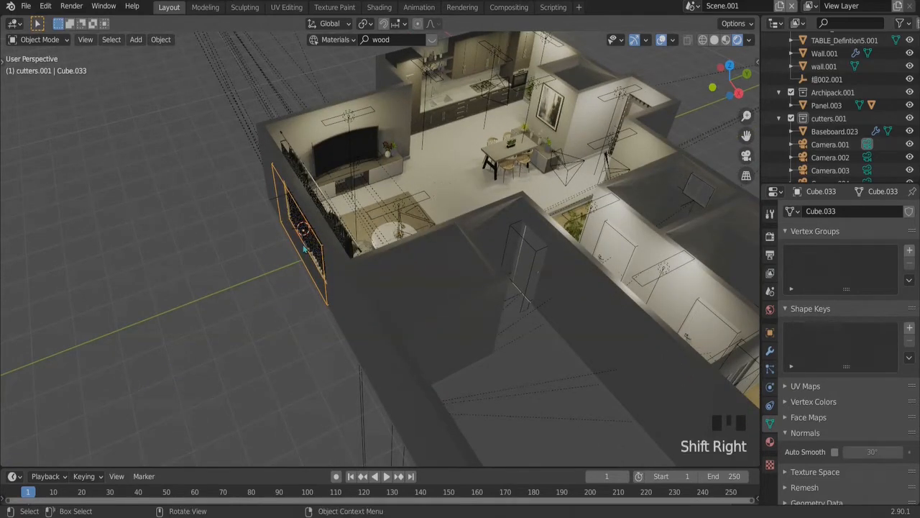
Add a plane at the 3D cursor and rotate it 90° about X so it stands parallel to the window
key(shift+a)
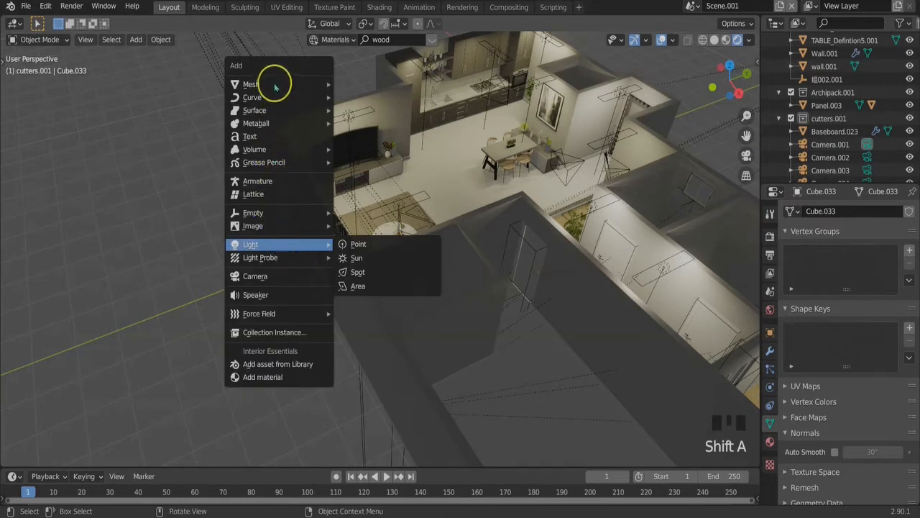
mouse_move(275, 86)
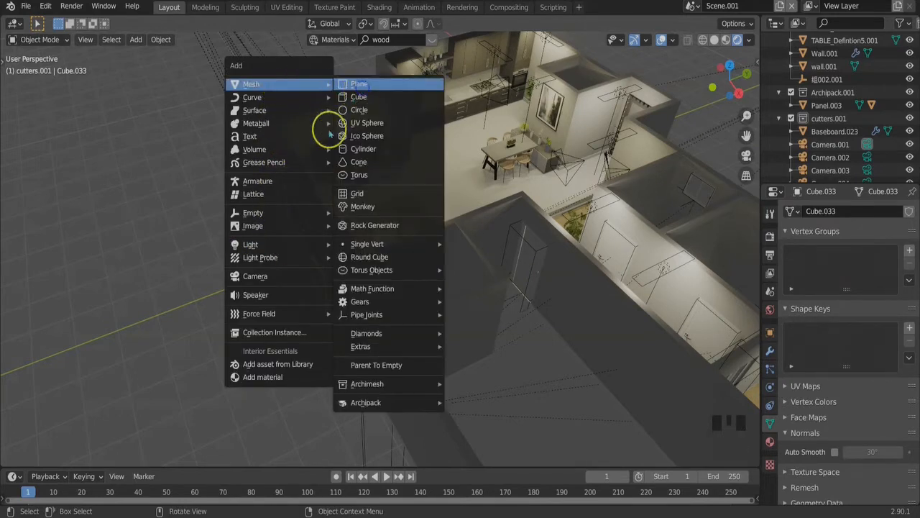
click(361, 85)
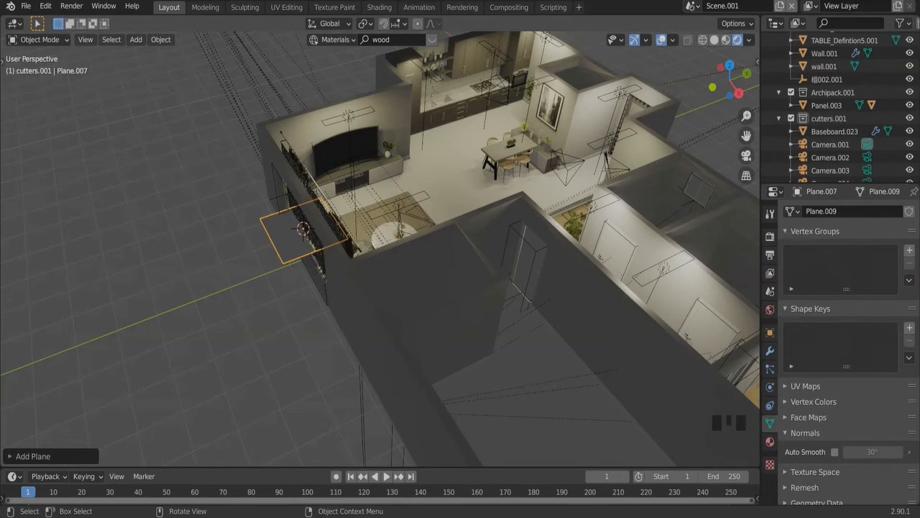
key(r)
key(x)
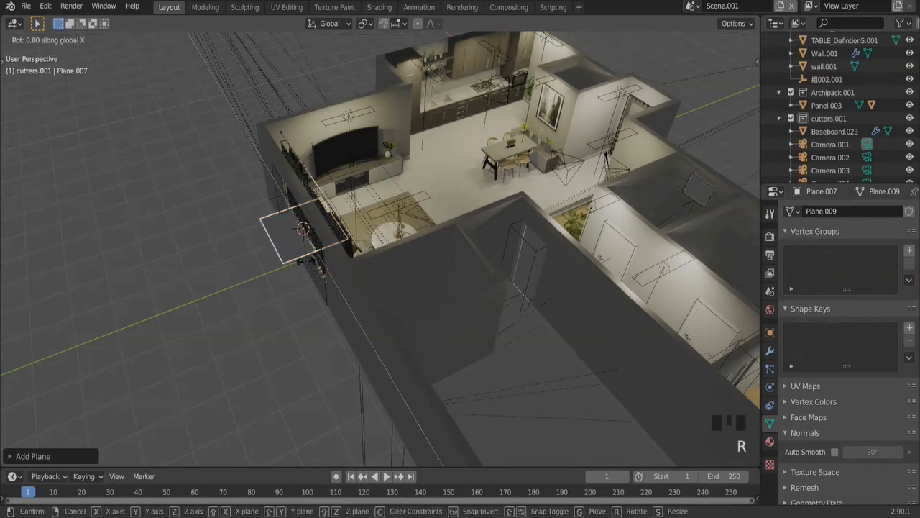
text(90)
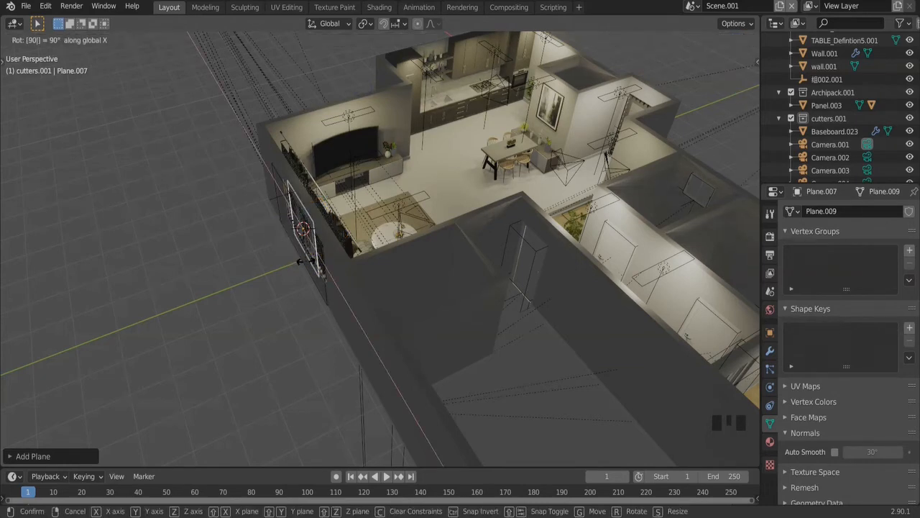
key(Return)
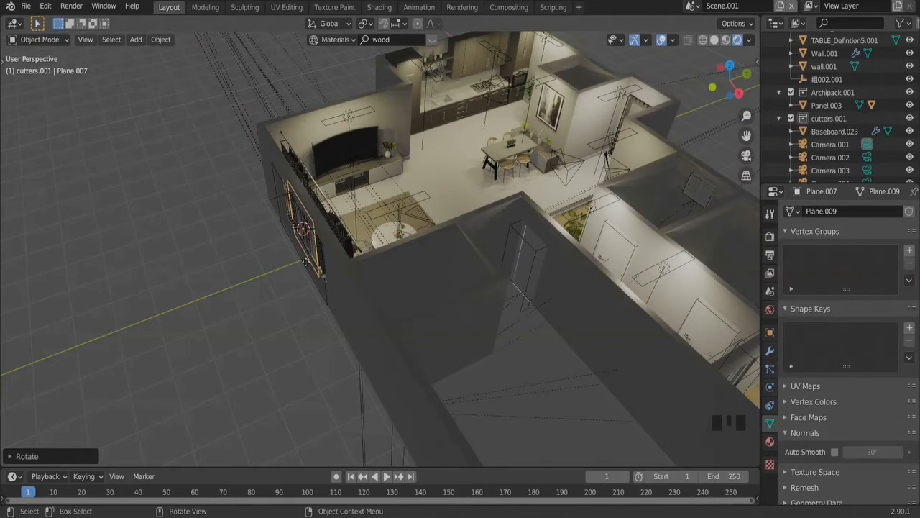
Move the upright plane about 0.1 m outward along Y, just in front of the window
key(g)
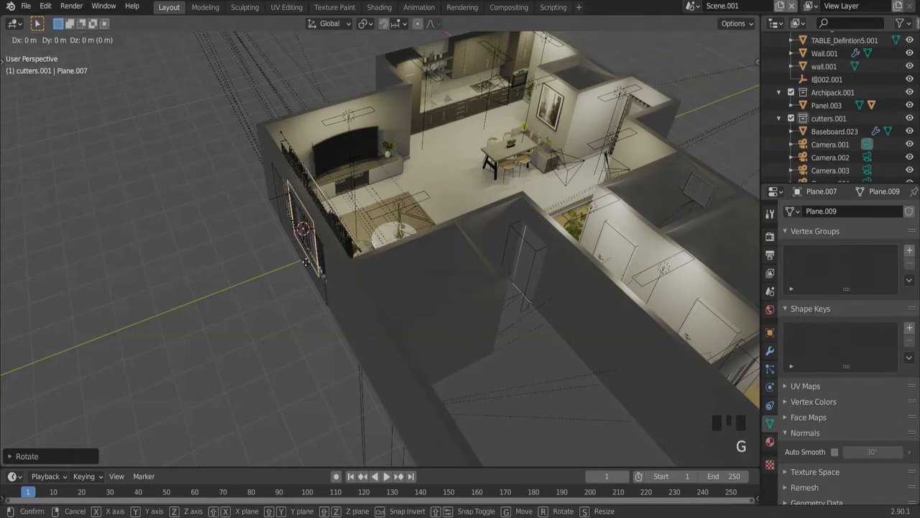
key(y)
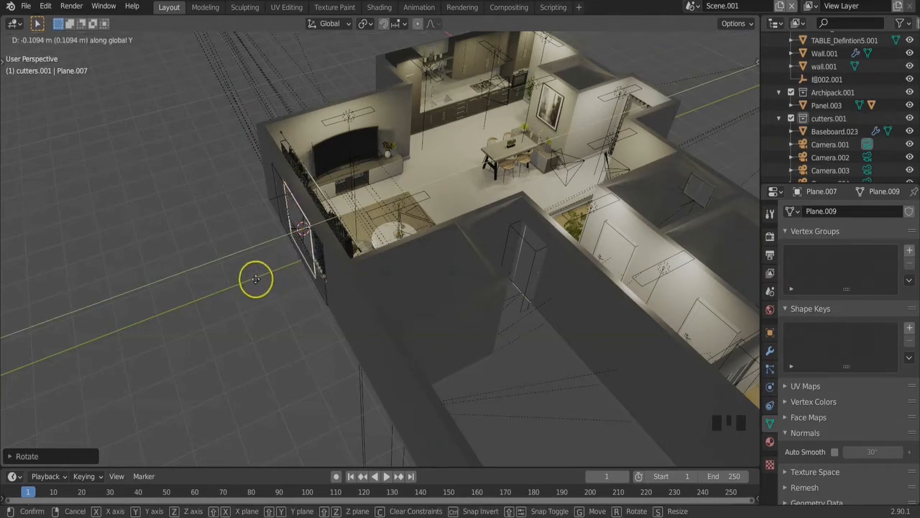
click(281, 268)
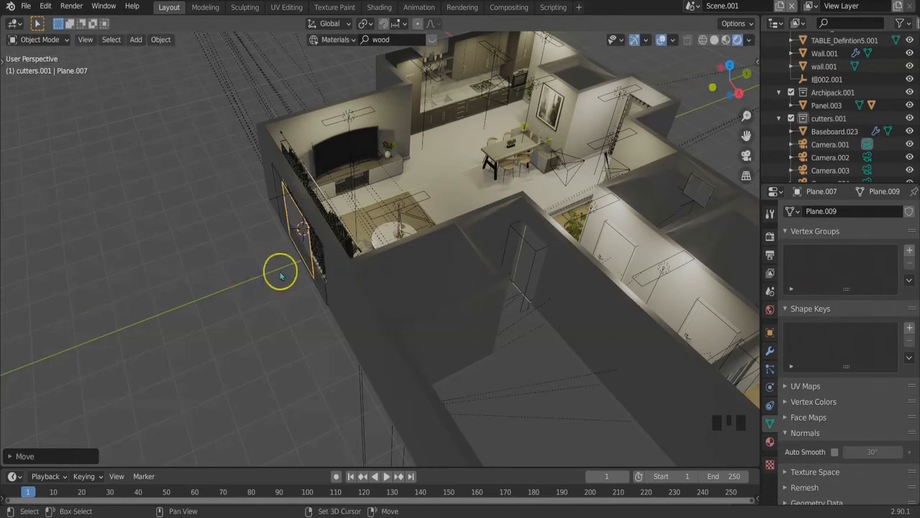
Raise the plane about 0.9 m along Z to the height of the window opening
key(KP_Decimal)
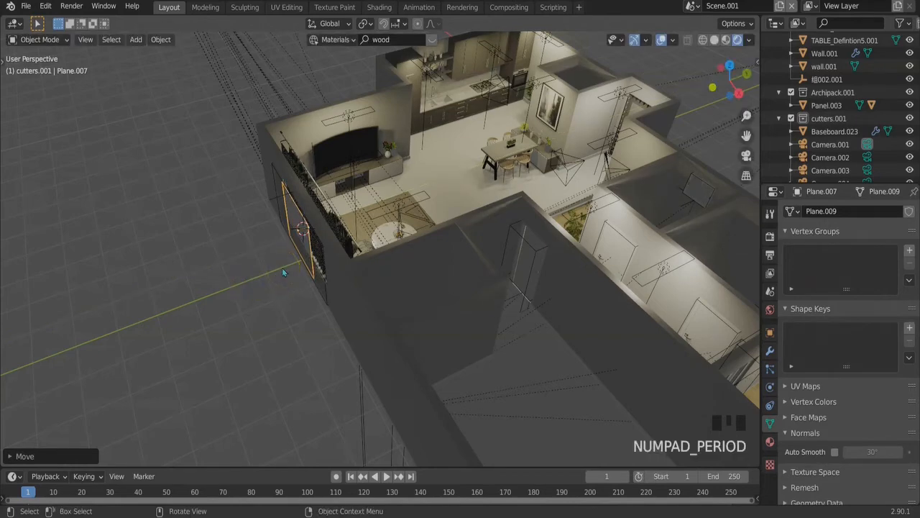
middle_drag(389, 230, 470, 212)
scroll(469, 212, down, 2)
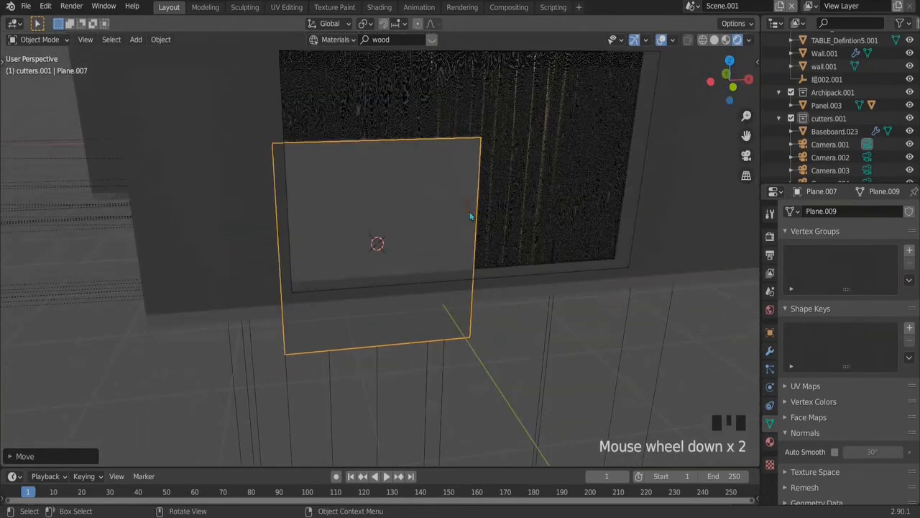
scroll(471, 215, down, 1)
key(g)
key(z)
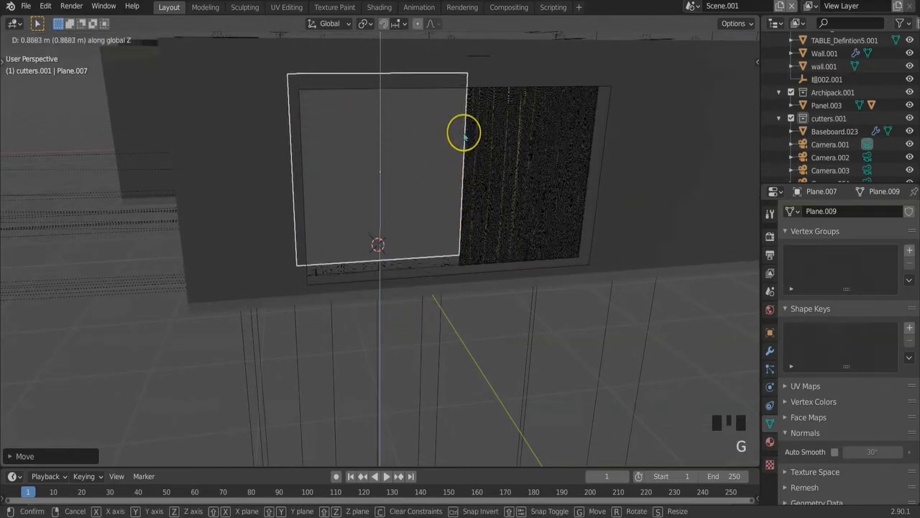
click(465, 137)
Move the plane along X until it is centred over the living room window opening
key(g)
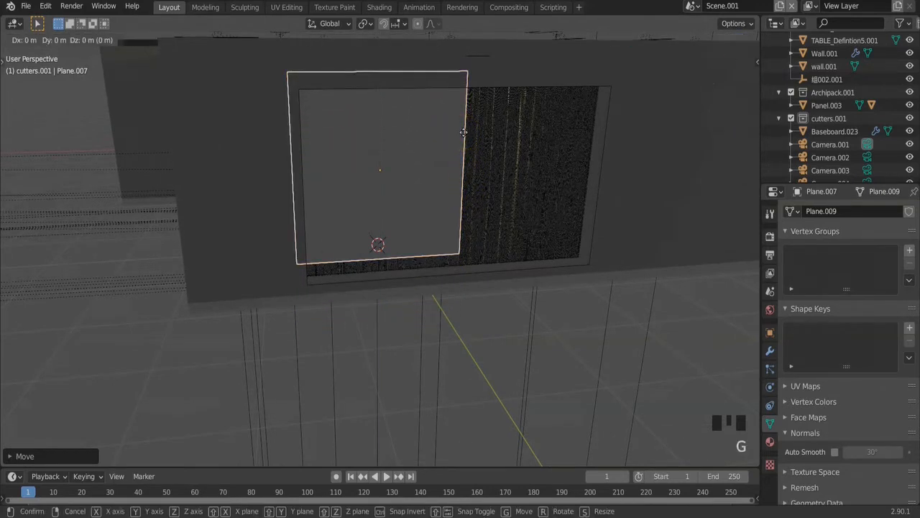
key(y)
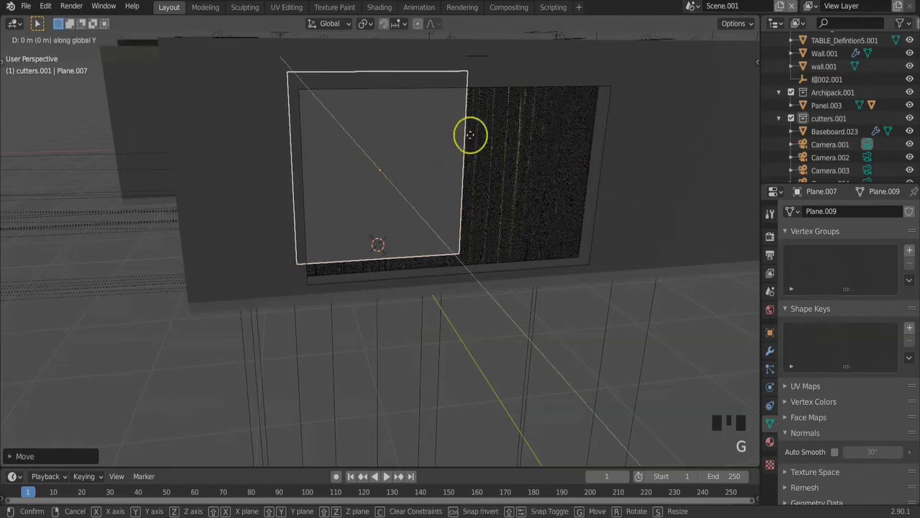
key(x)
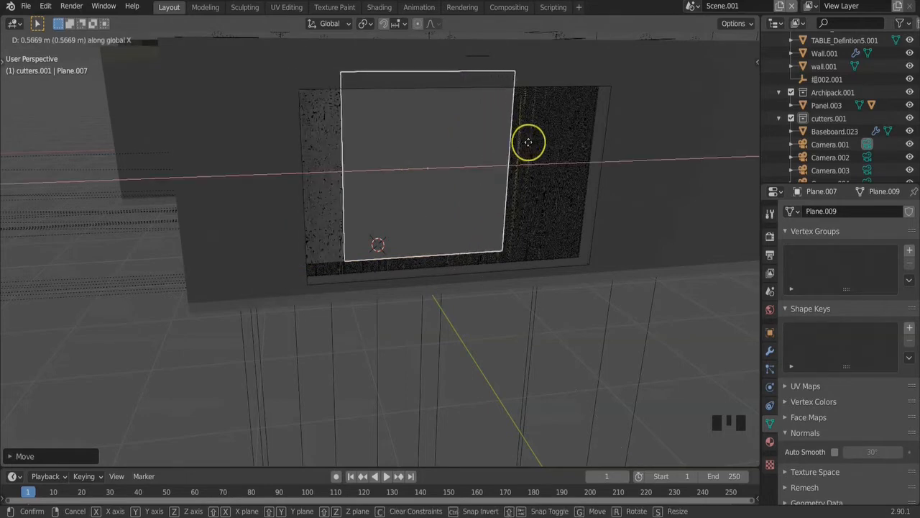
click(537, 143)
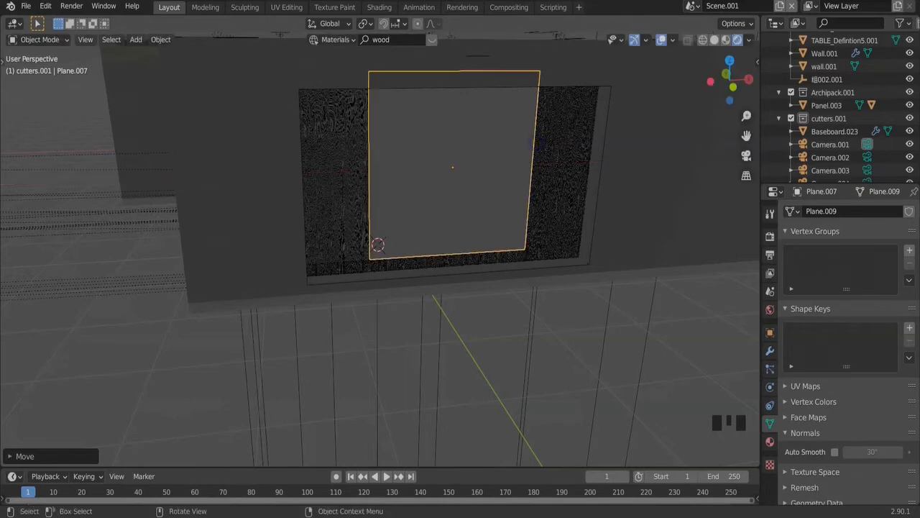
Widen the plane along X past both sides of the window and lower it along Z to cover the opening's bottom edge
key(s)
key(x)
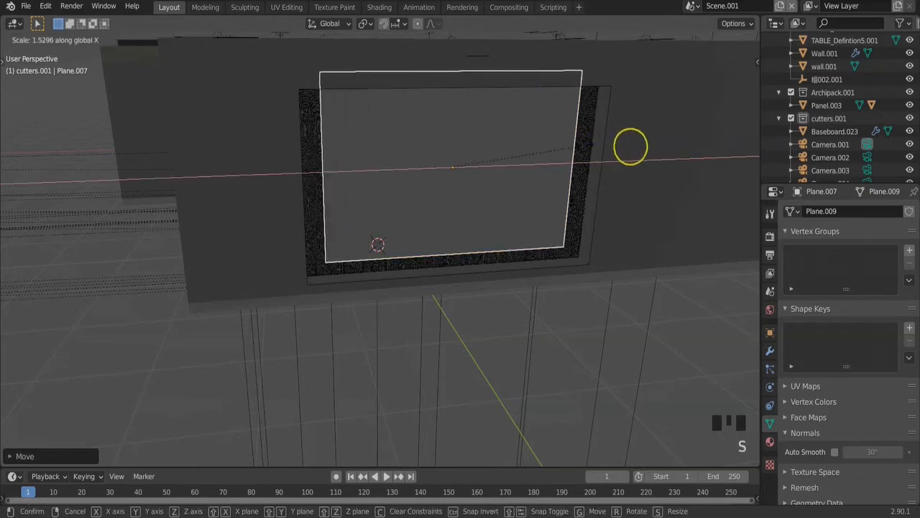
click(630, 149)
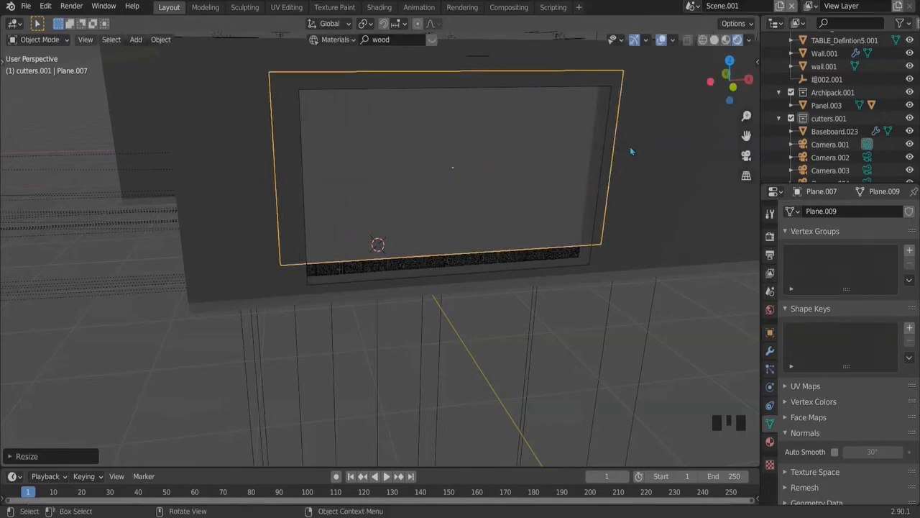
key(g)
key(z)
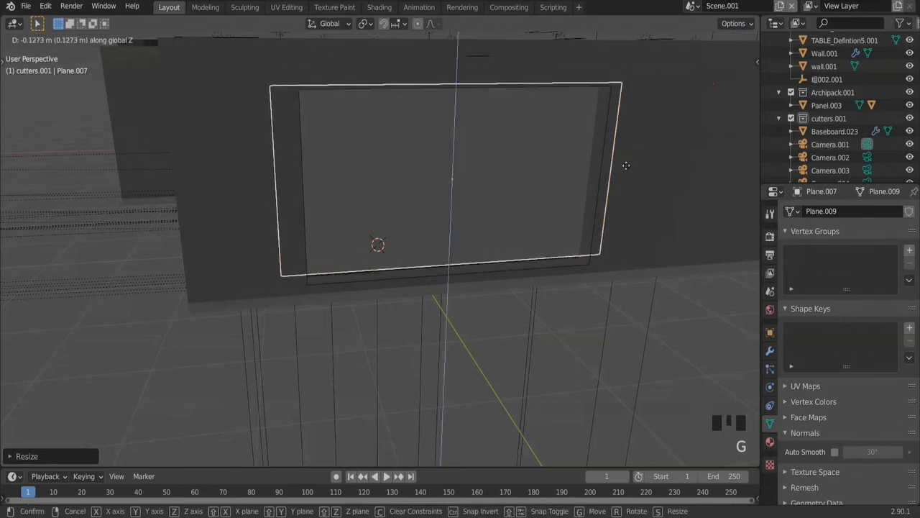
click(618, 182)
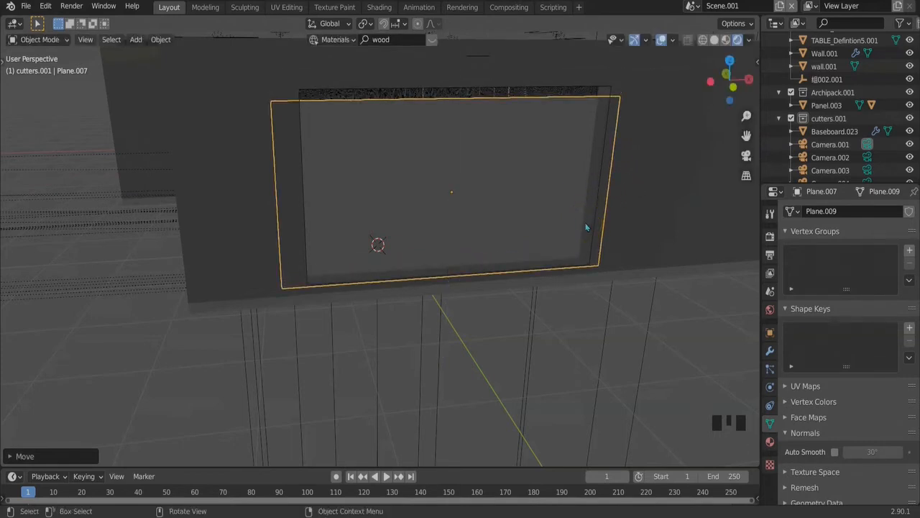
Create a new material for the window plane in the Shading workspace
scroll(586, 227, down, 2)
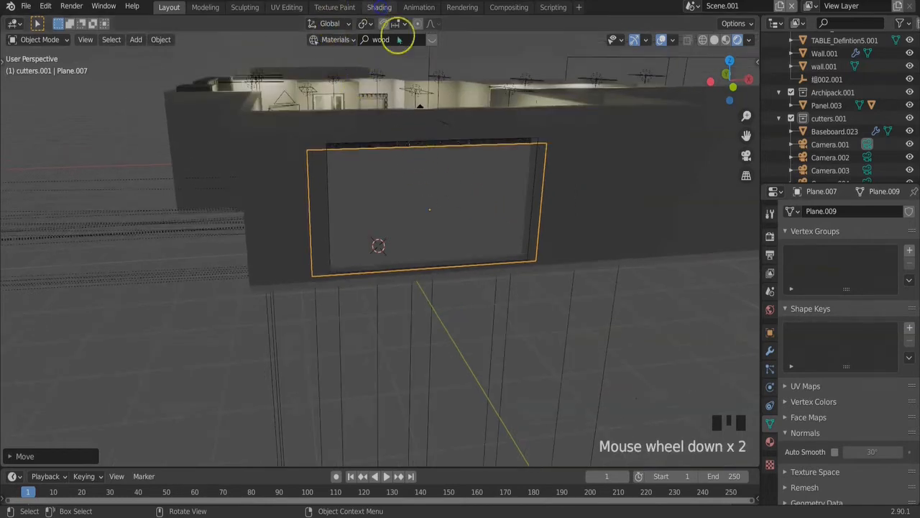
click(378, 7)
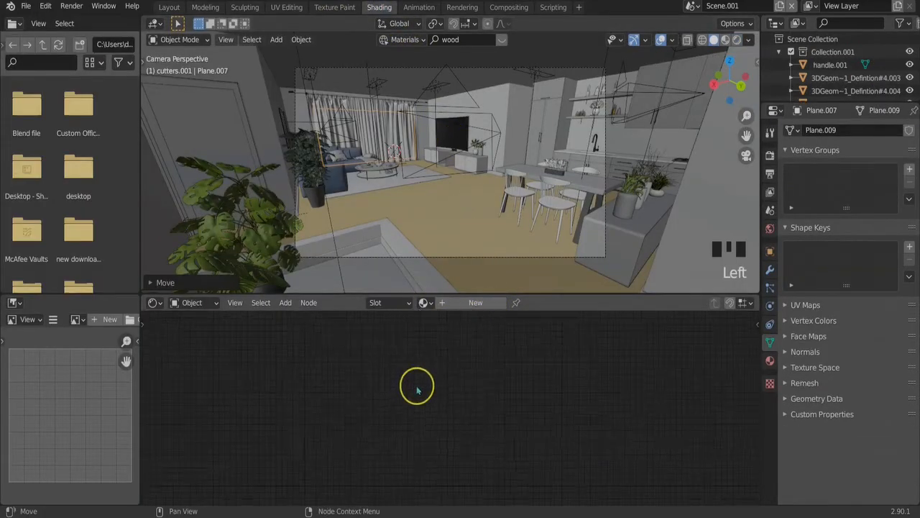
click(462, 303)
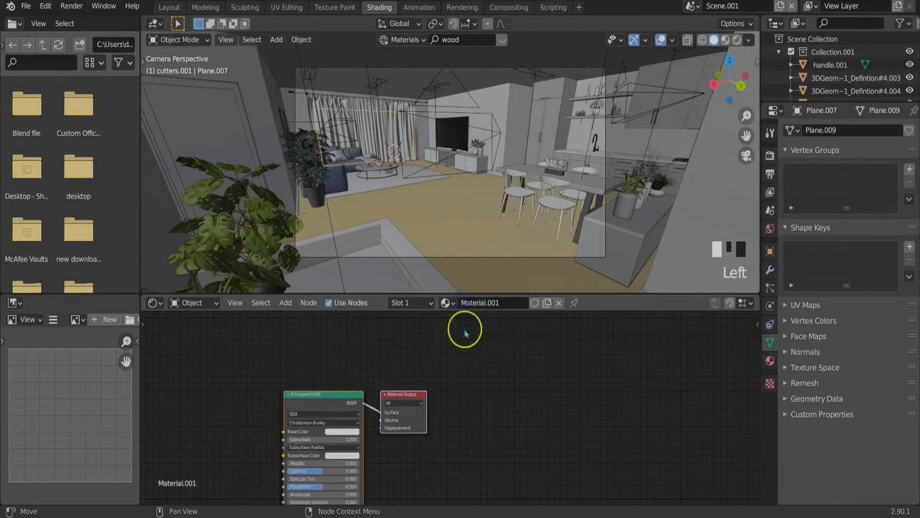
Replace the material's Principled BSDF with an Emission shader connected to the Material Output's Surface
click(323, 397)
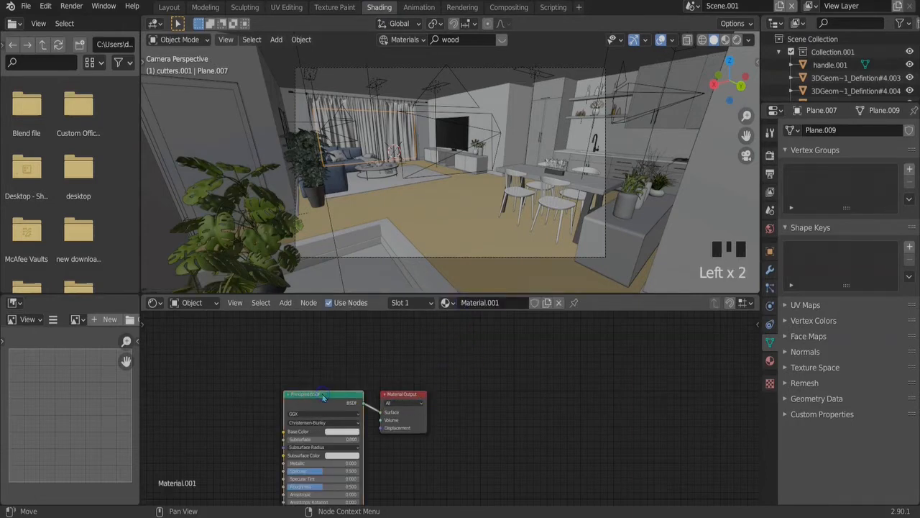
key(x)
key(shift+a)
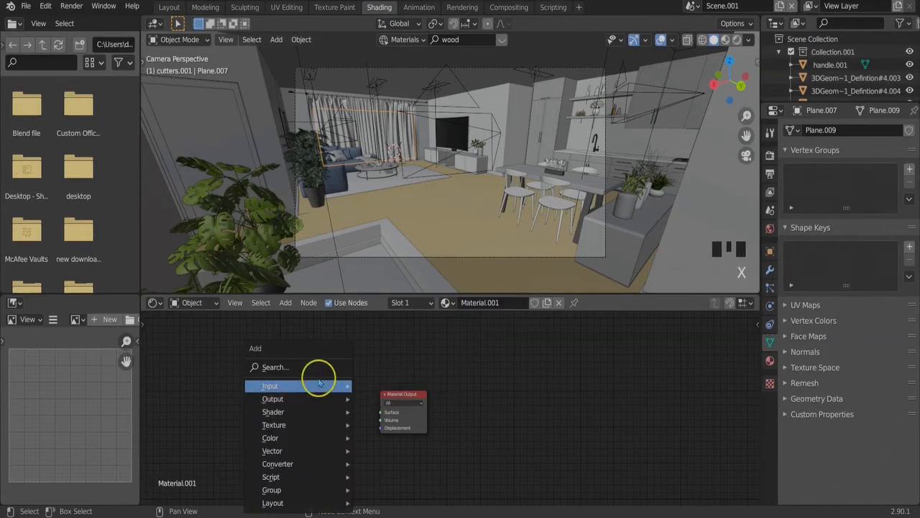
click(313, 369)
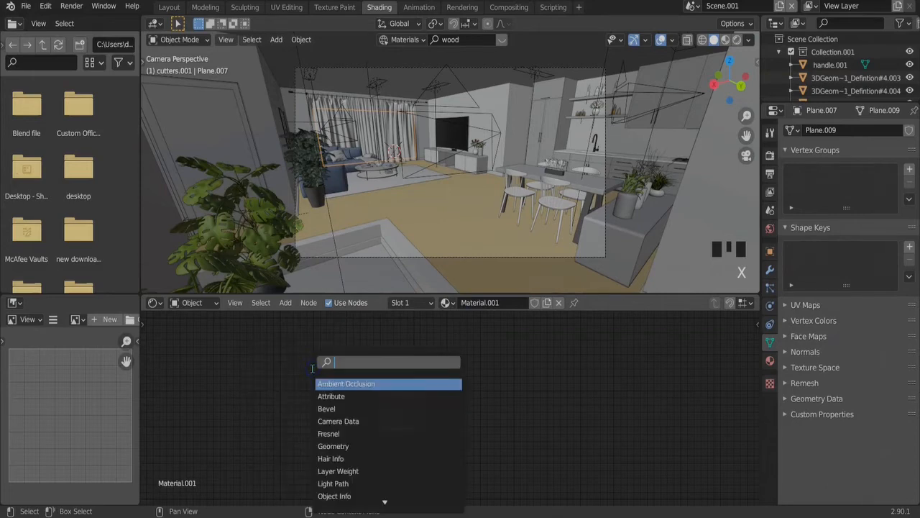
text(em)
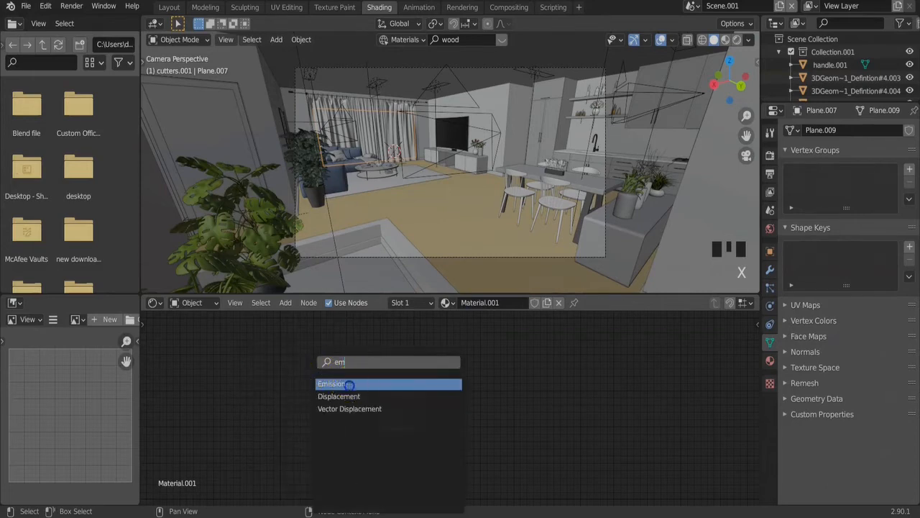
click(350, 383)
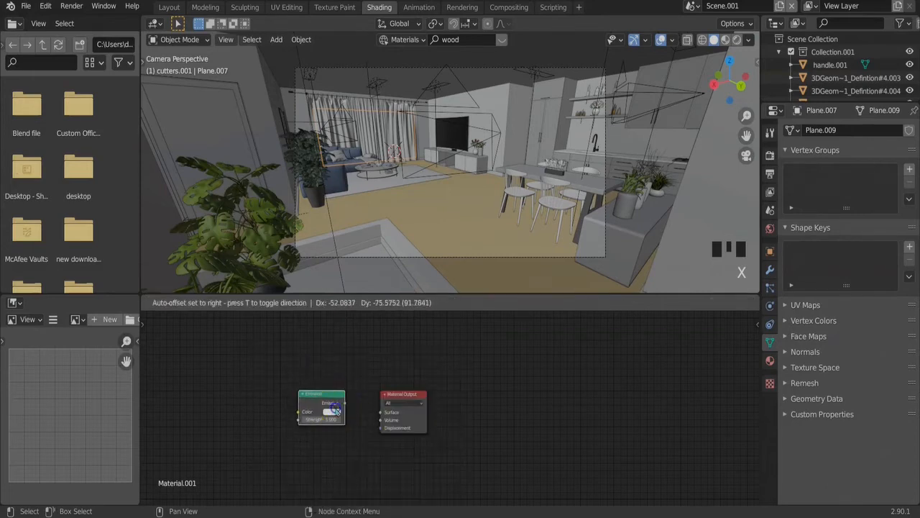
click(333, 408)
drag(345, 403, 381, 416)
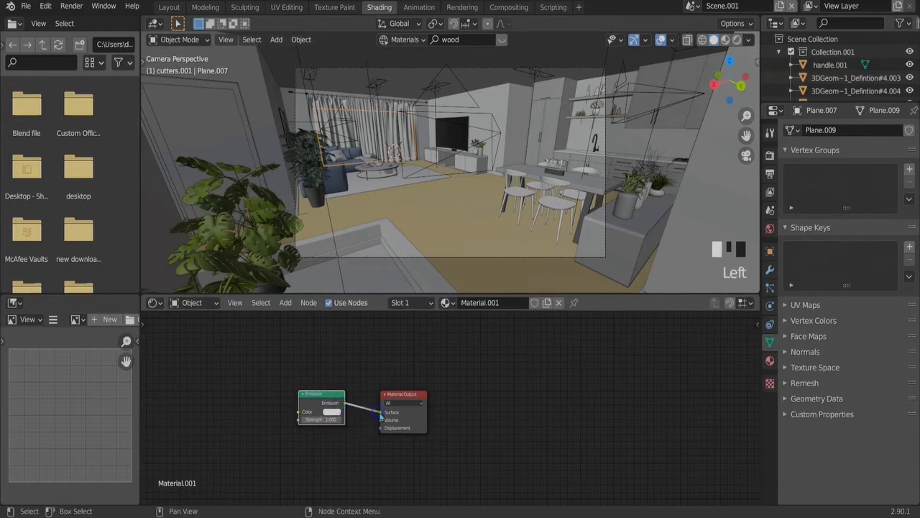
Raise the Emission shader's strength and view the room through the camera in the Layout workspace
click(318, 419)
click(334, 435)
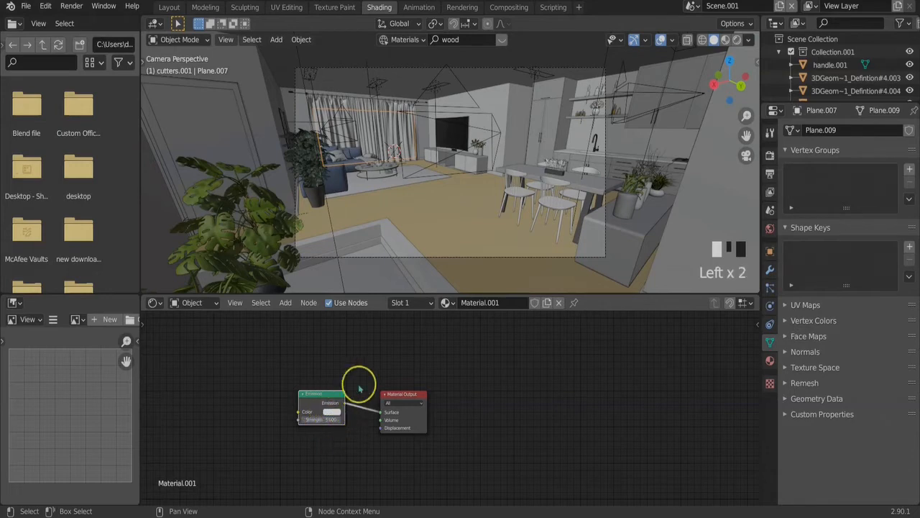
click(169, 8)
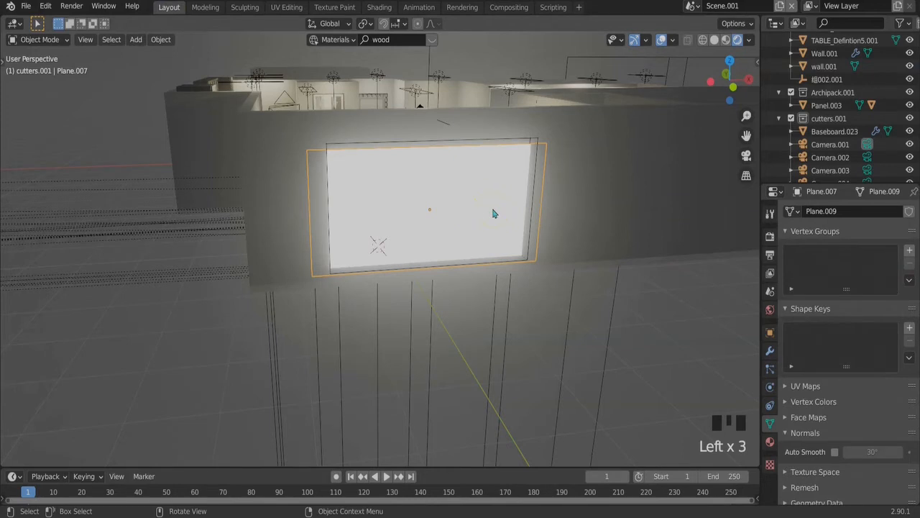
key(KP_0)
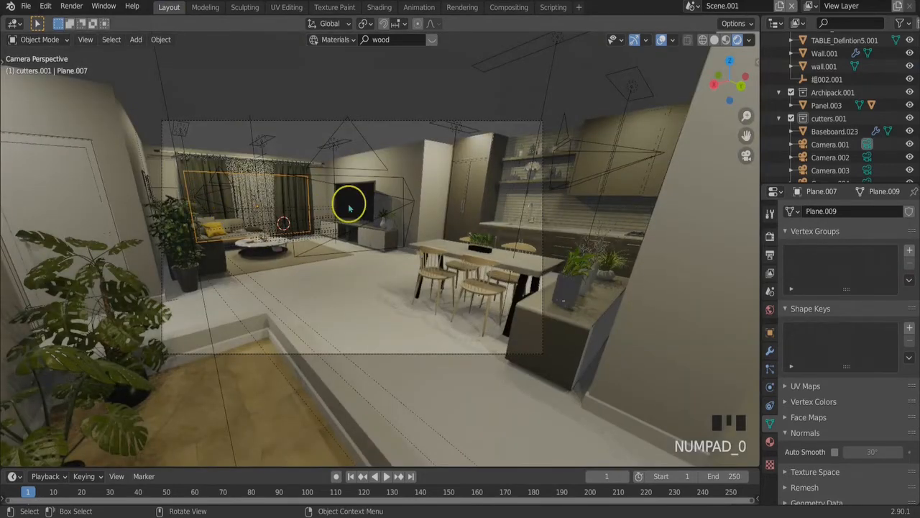
Switch the render engine from Eevee to Cycles and render the camera view as an image
click(770, 235)
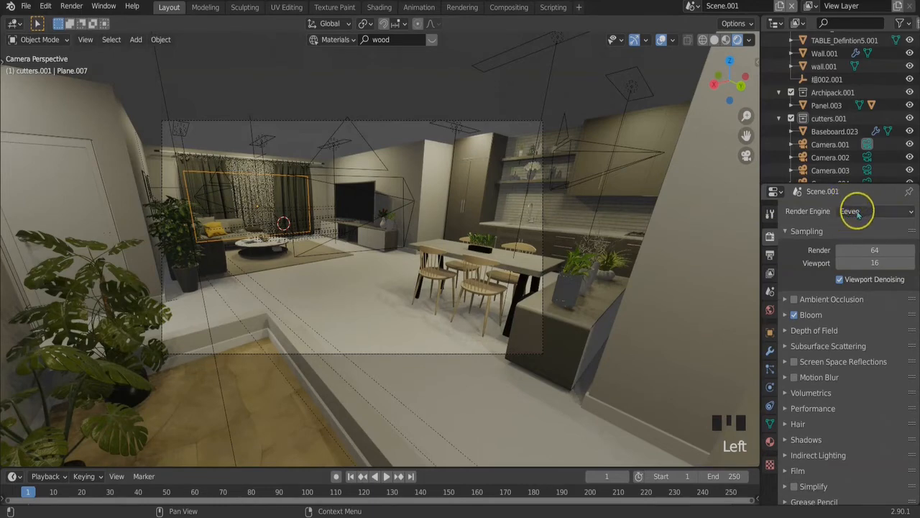
click(857, 213)
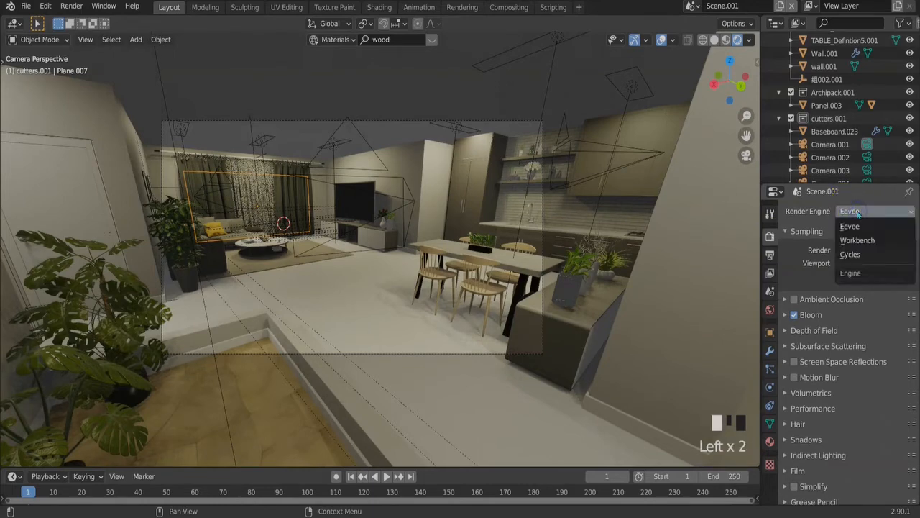
click(860, 255)
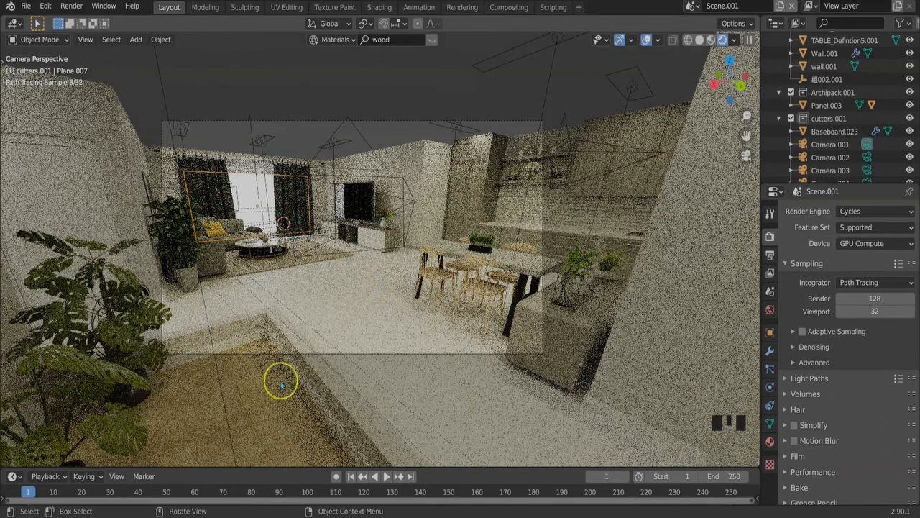
click(72, 7)
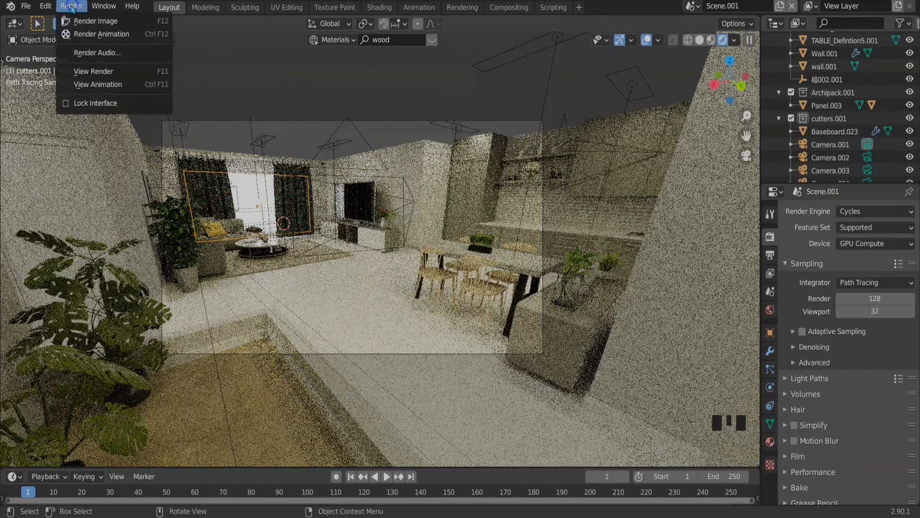
click(96, 20)
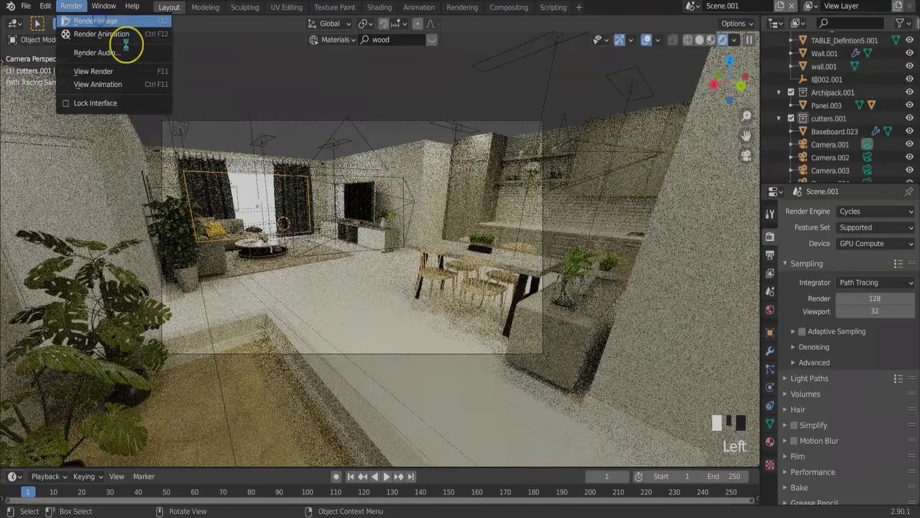